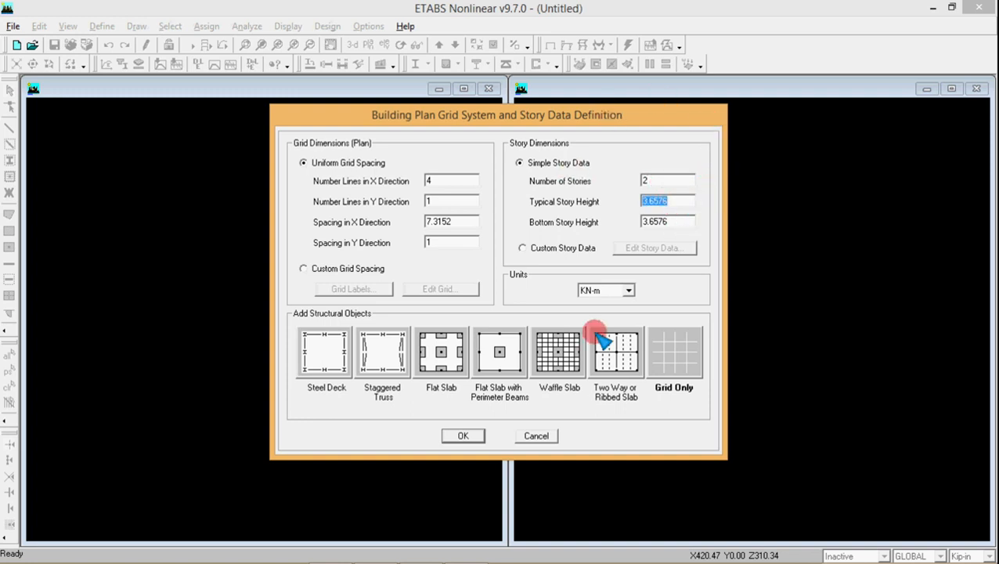
- Consult the girder figure in the Word document and set the typical and bottom story heights to 0.3 m
mouse_move(467, 561)
click(422, 552)
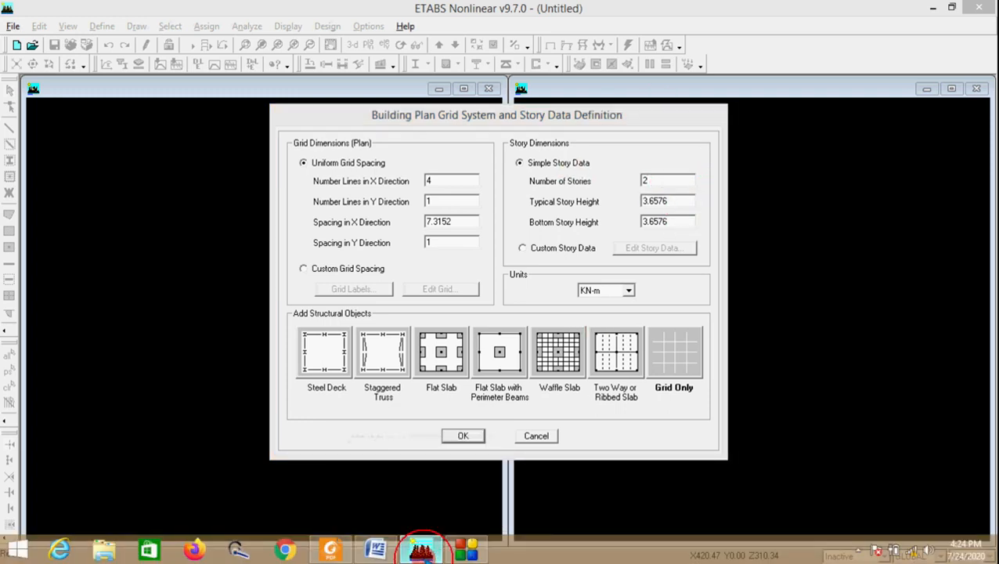
click(377, 550)
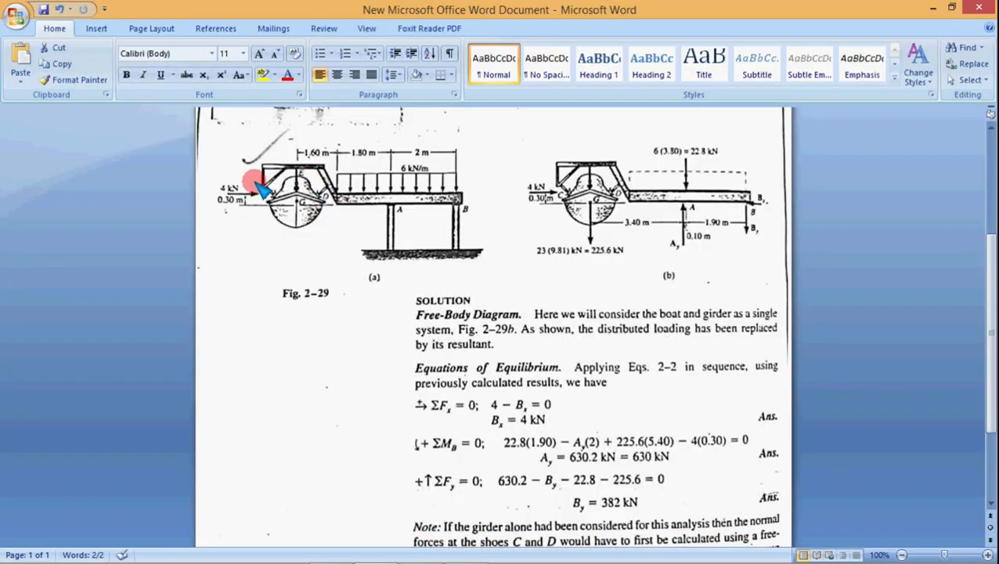
click(935, 8)
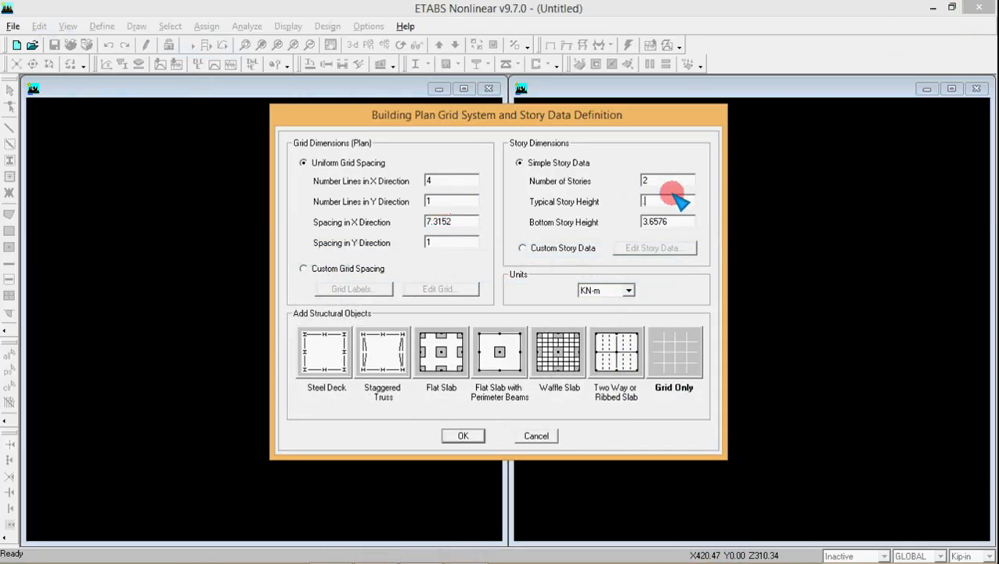
text(3)
double_click(692, 221)
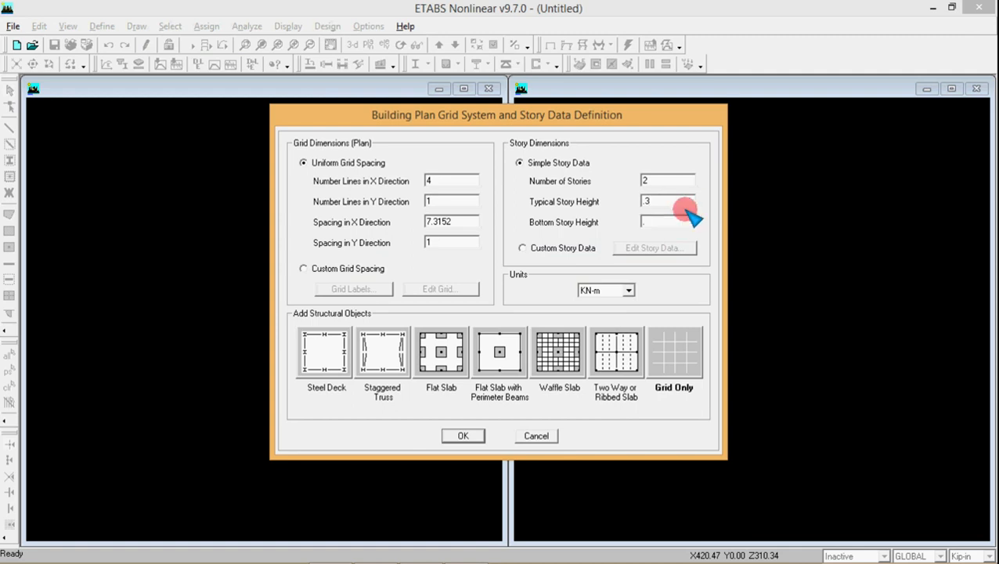
text(.3)
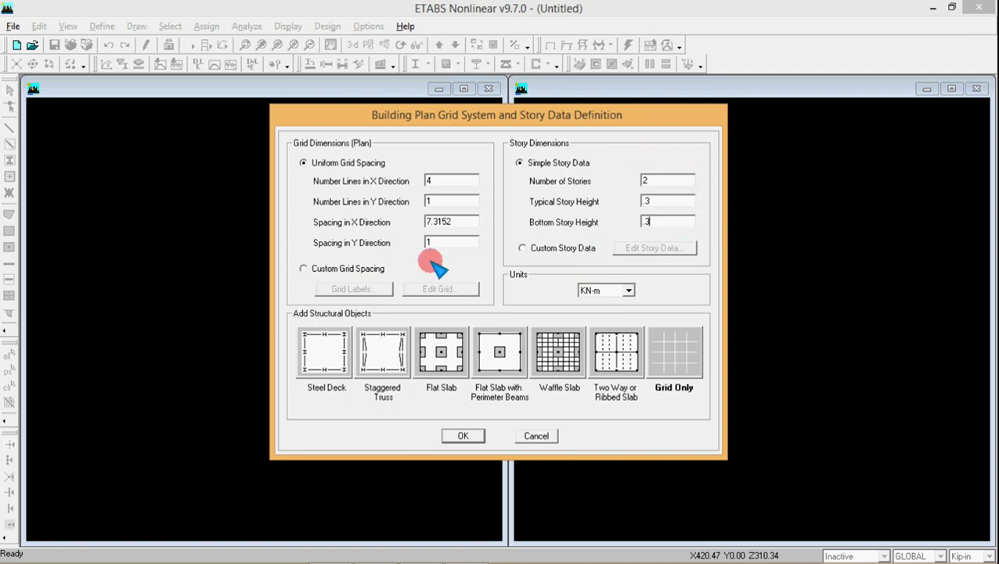
- Switch to custom grid spacing and display the grid data as spacings instead of ordinates
click(345, 270)
click(438, 289)
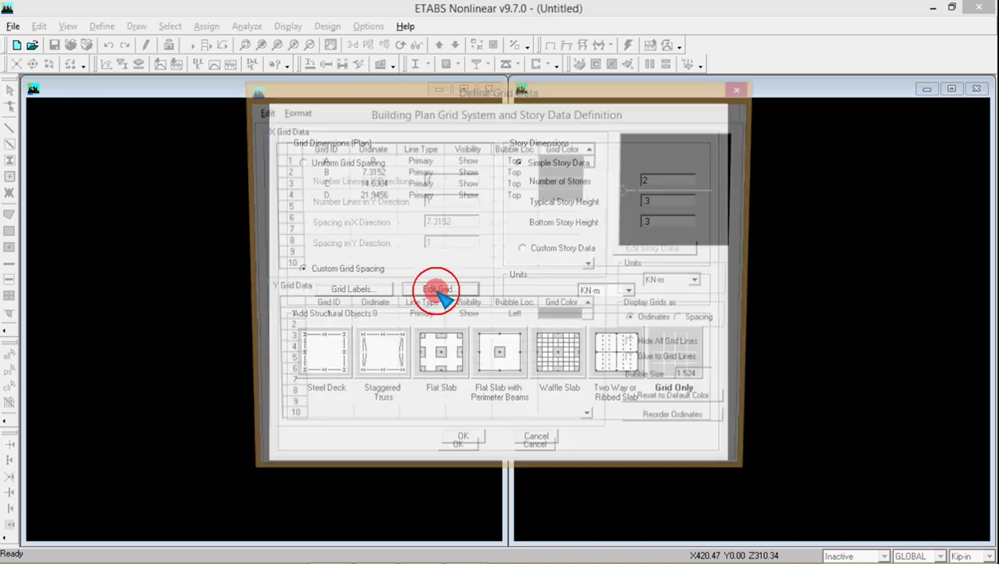
click(711, 321)
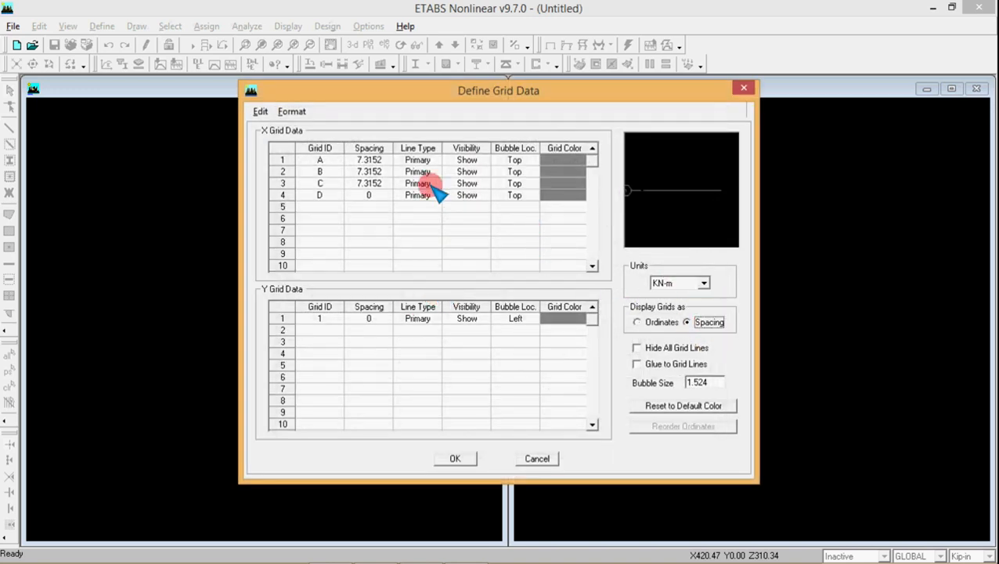
- Check the girder dimensions in the Word figure and set the spacing of X grid A to 1.6 m
click(376, 549)
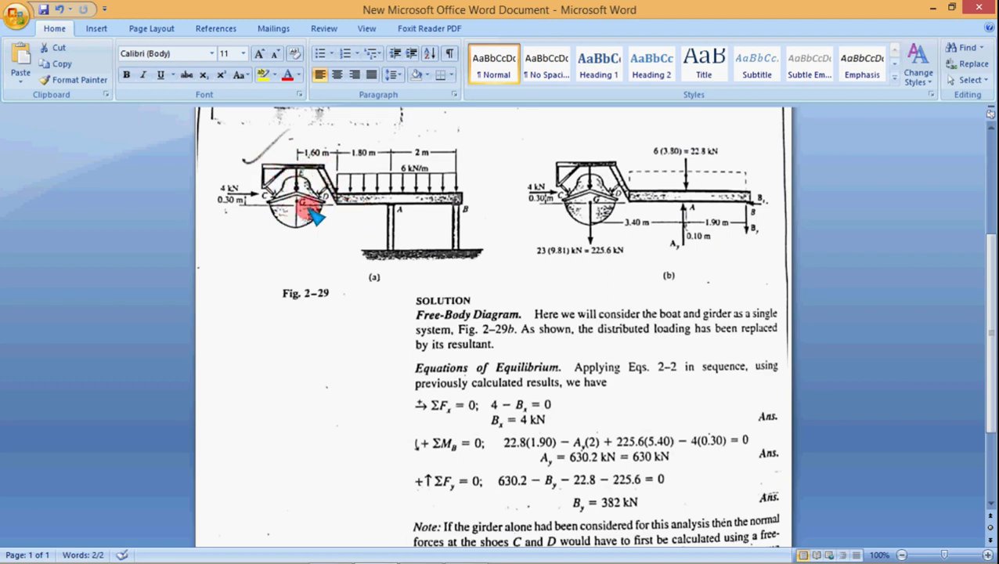
click(932, 8)
click(376, 160)
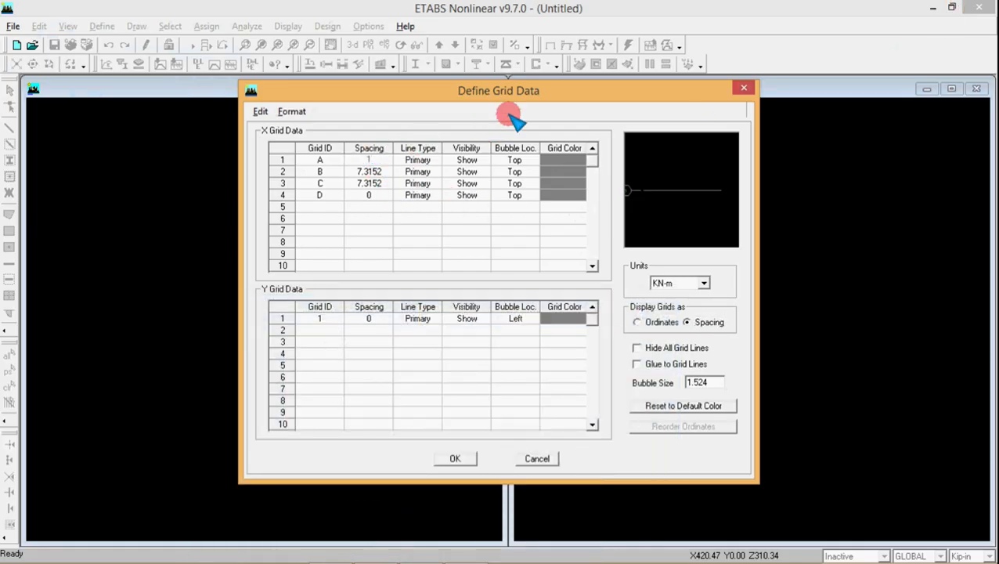
click(378, 172)
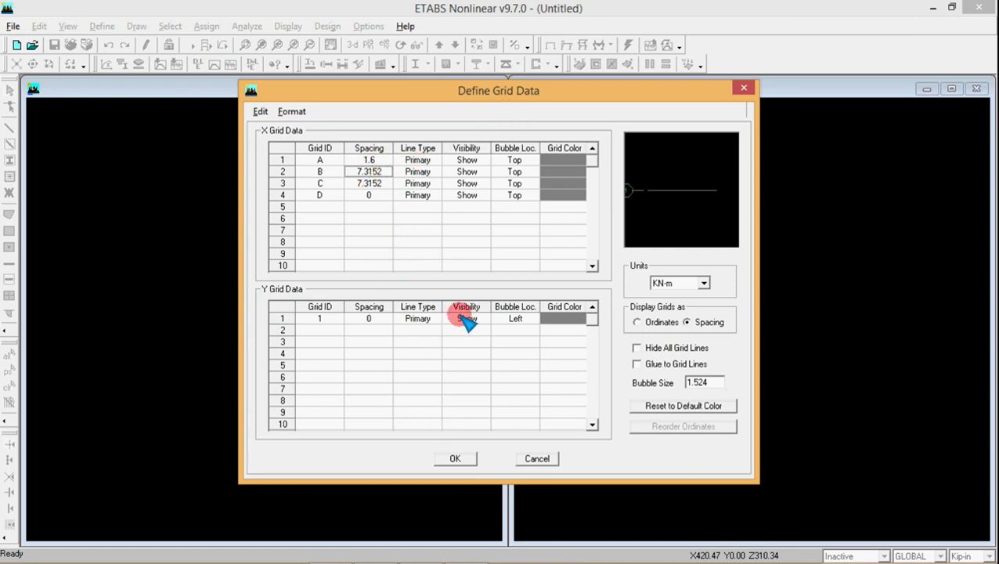
- Set the X grid spacings to 3.2 m for A, 1.8 m for B and 2 m for C, and accept the grid data
click(386, 161)
double_click(386, 160)
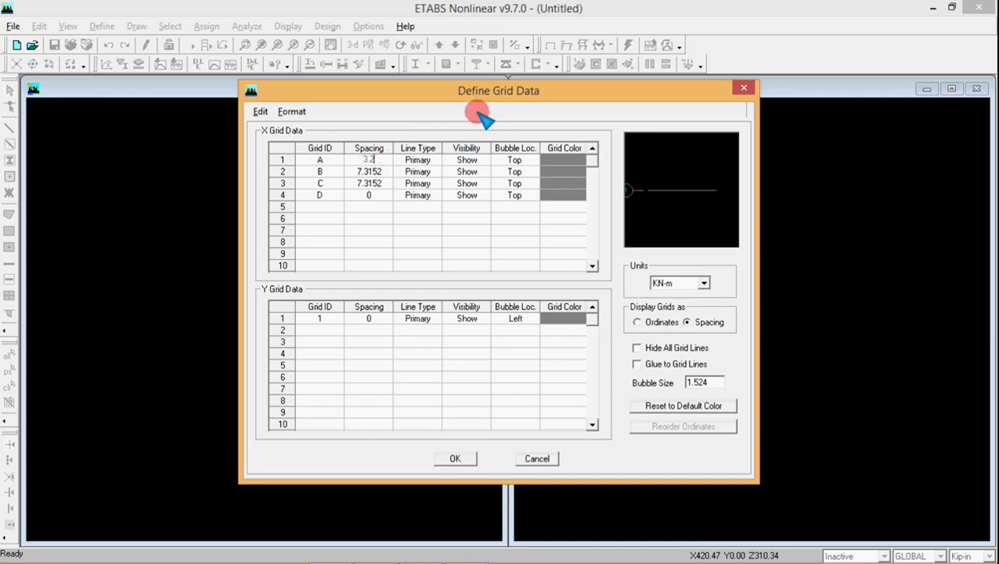
click(388, 171)
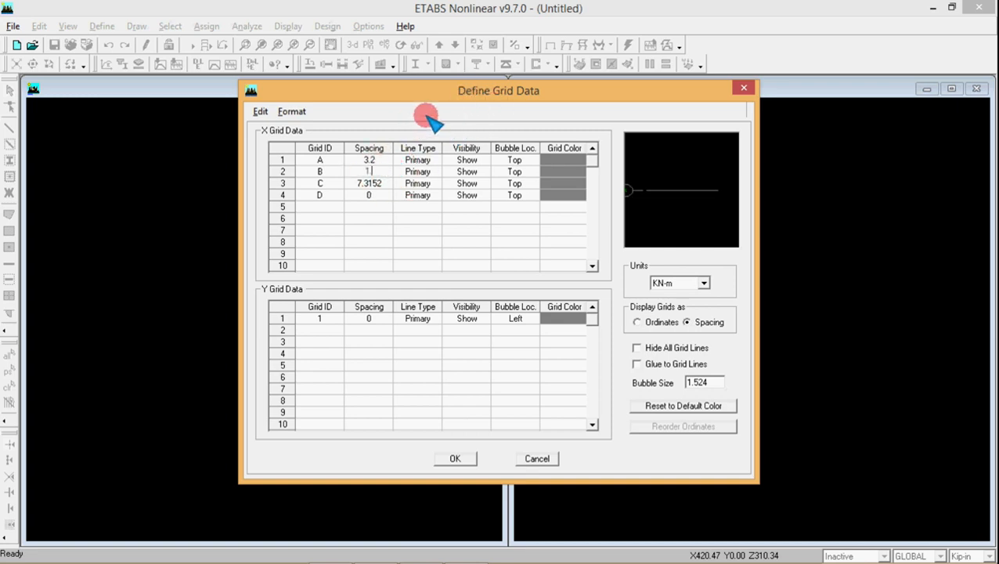
click(374, 184)
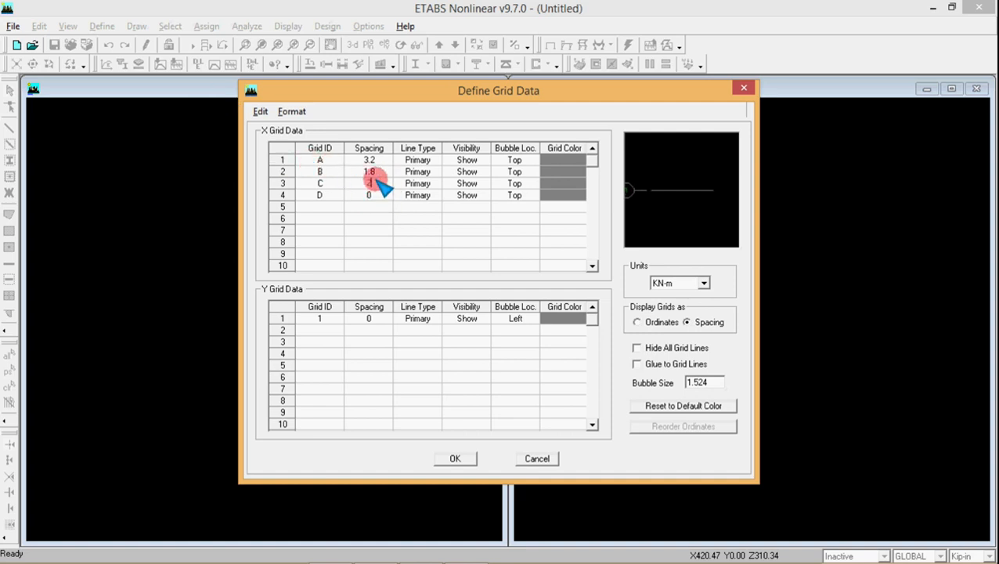
click(475, 238)
click(468, 458)
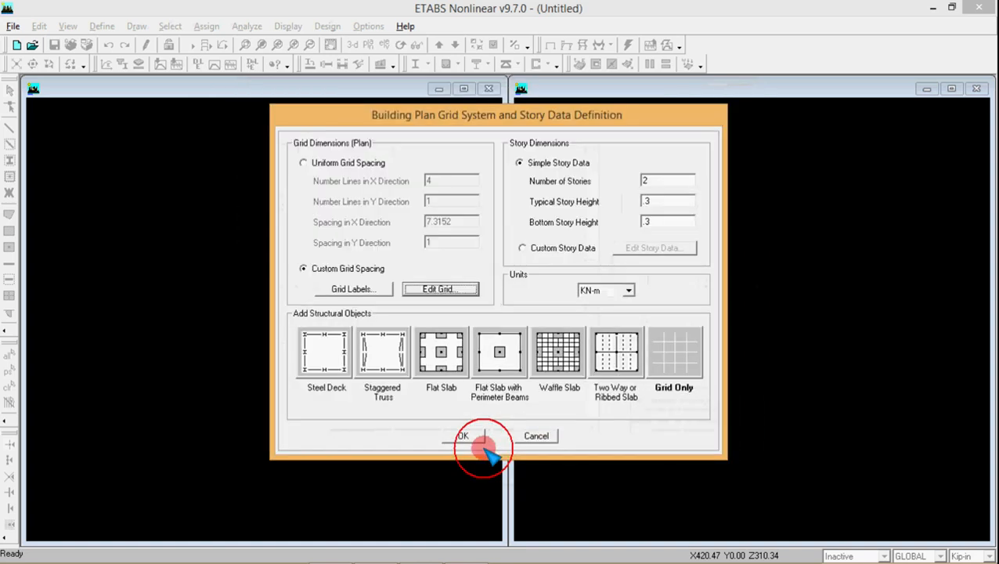
- Create the model as Grid Only and show elevation 1 in place of the plan view
click(681, 354)
click(461, 436)
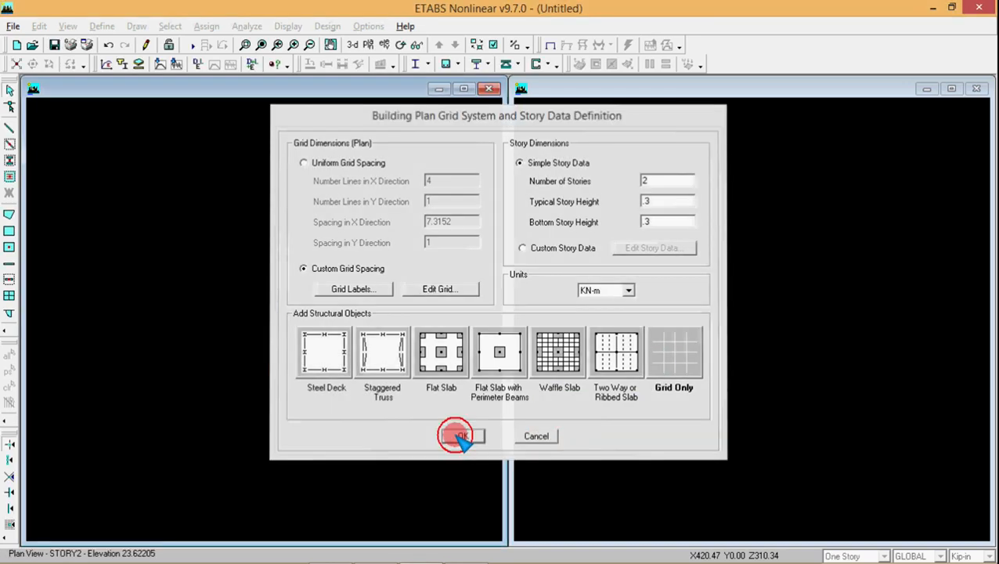
click(382, 44)
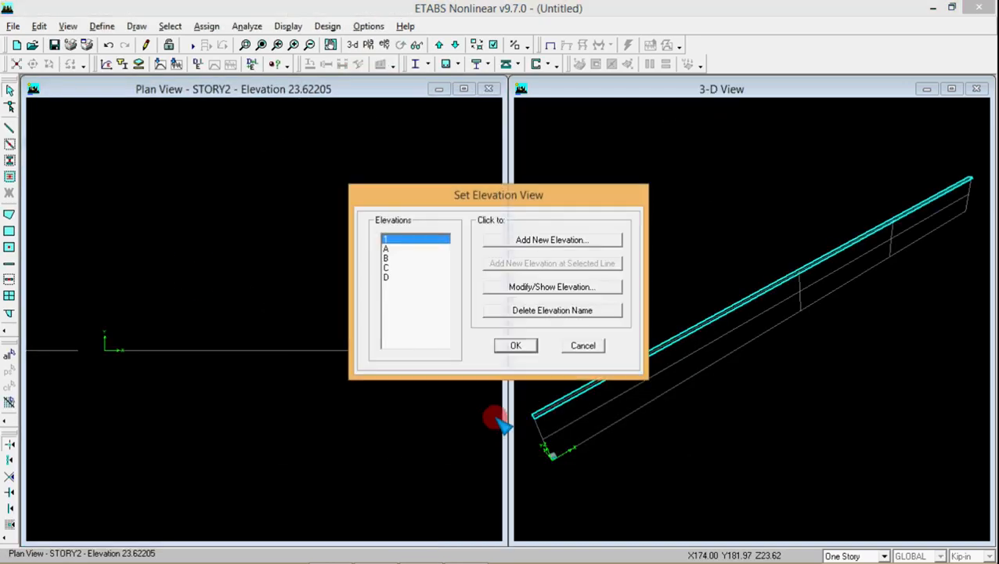
click(515, 346)
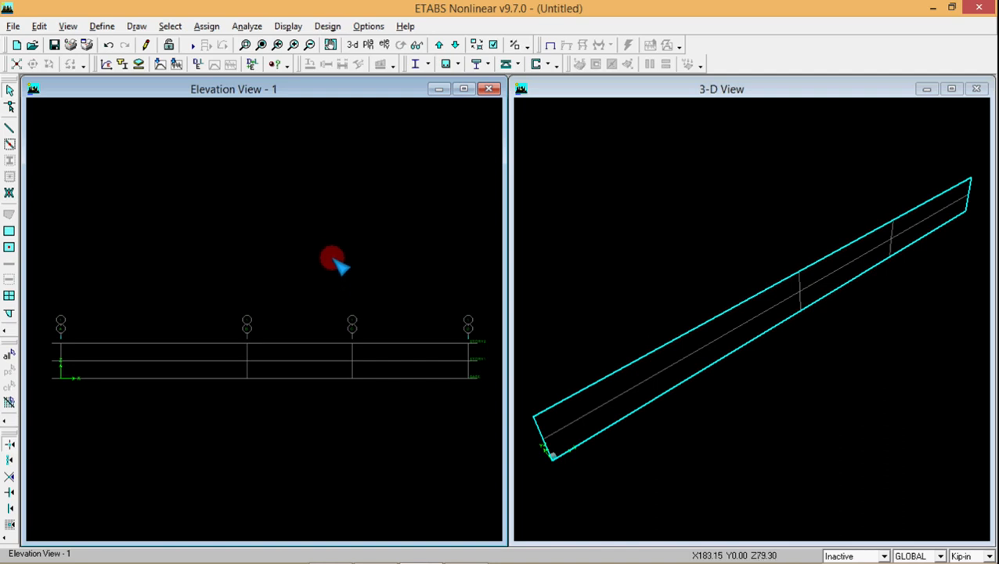
- Draw A-LatBm frame lines from grid A at STORY1 up to STORY2, across to grid B, down to STORY1 and along to grid D
click(10, 127)
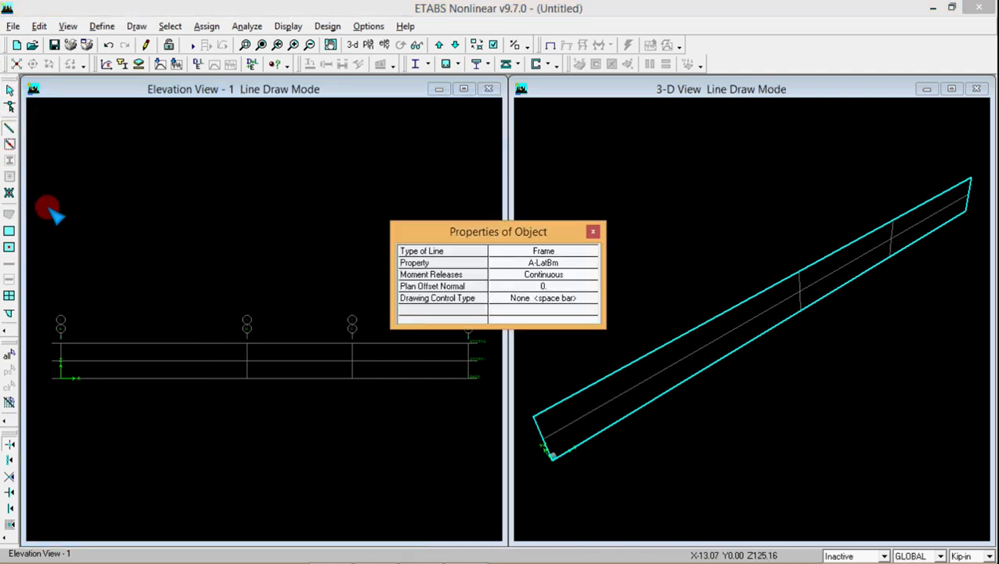
click(61, 358)
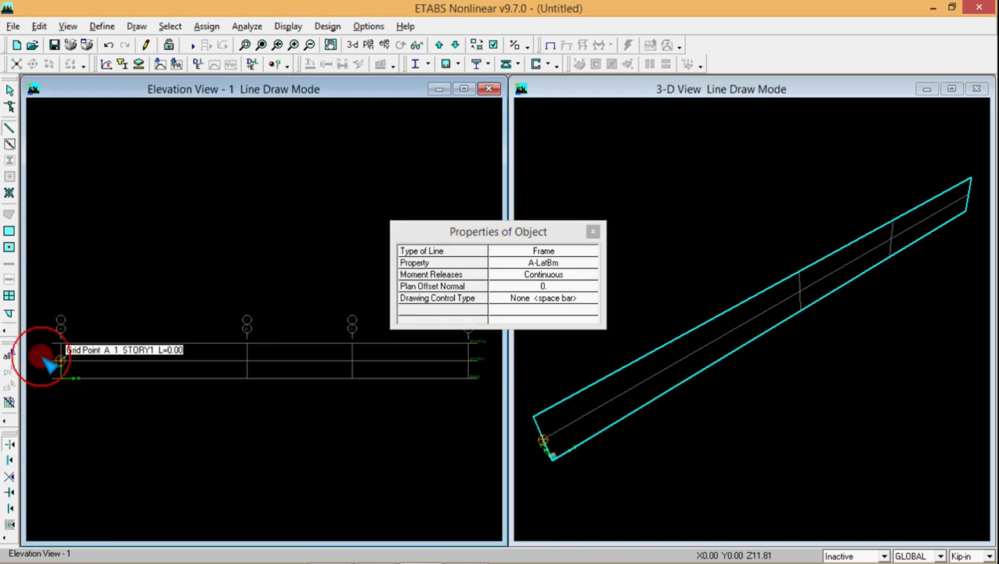
click(247, 359)
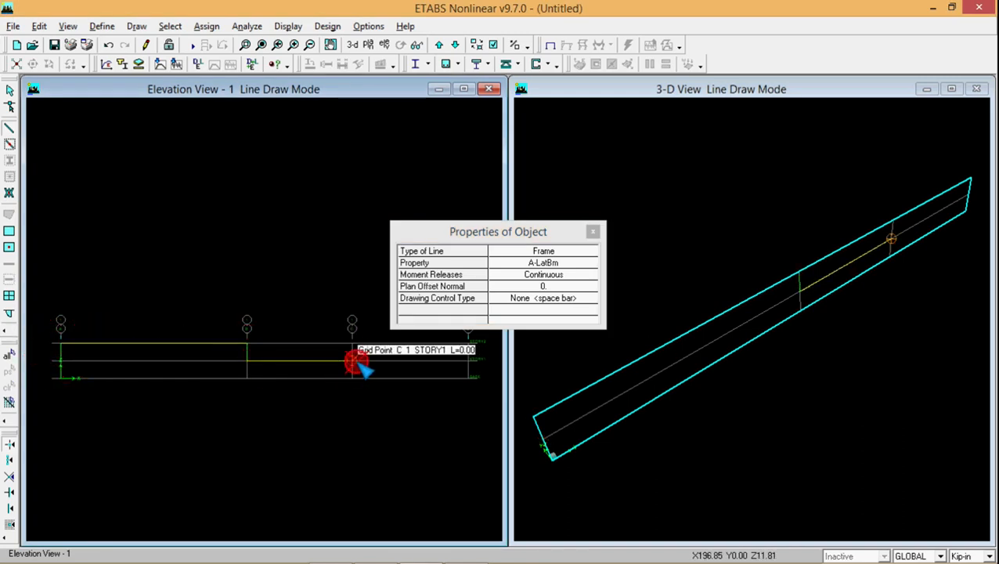
click(468, 360)
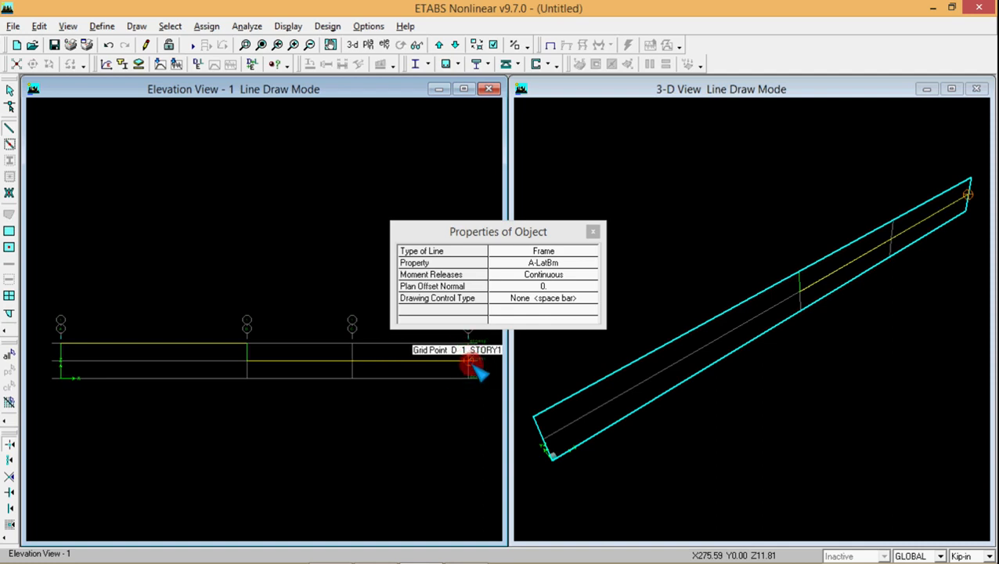
click(593, 230)
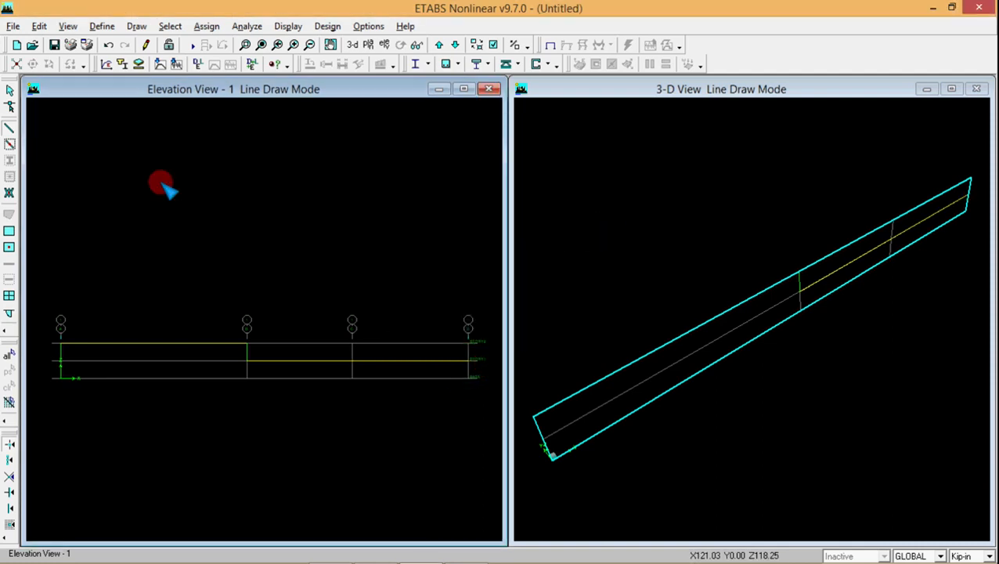
click(10, 92)
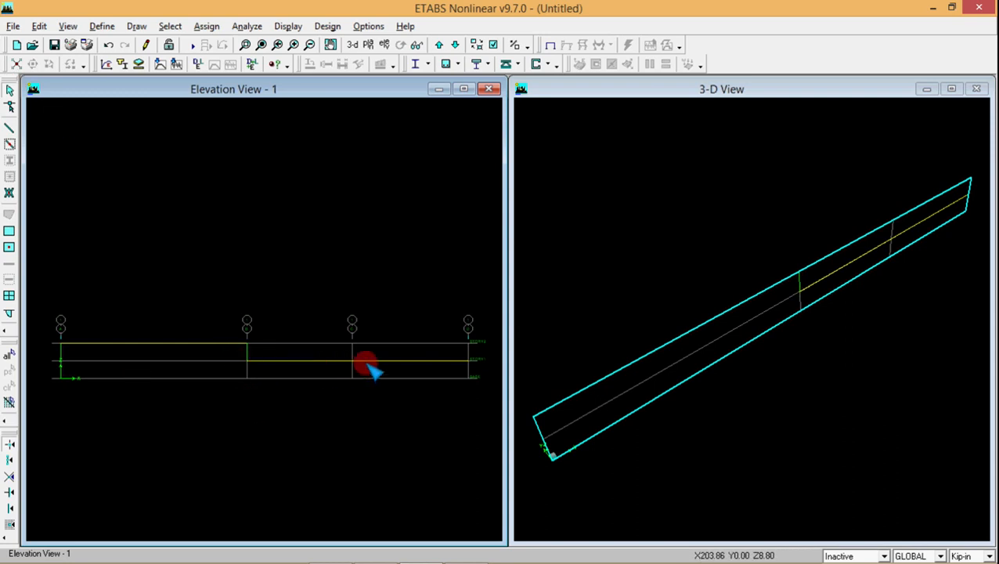
- Delete the STORY1 beams between grids B and D together with the short column at grid B
drag(341, 355, 365, 366)
drag(366, 368, 370, 371)
click(383, 360)
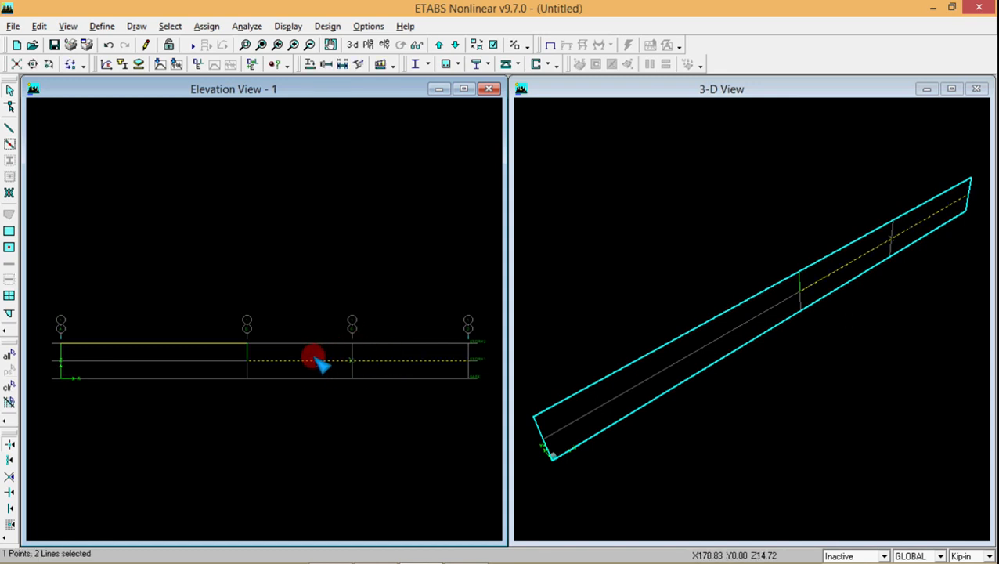
click(316, 361)
drag(264, 350, 235, 368)
key(Delete)
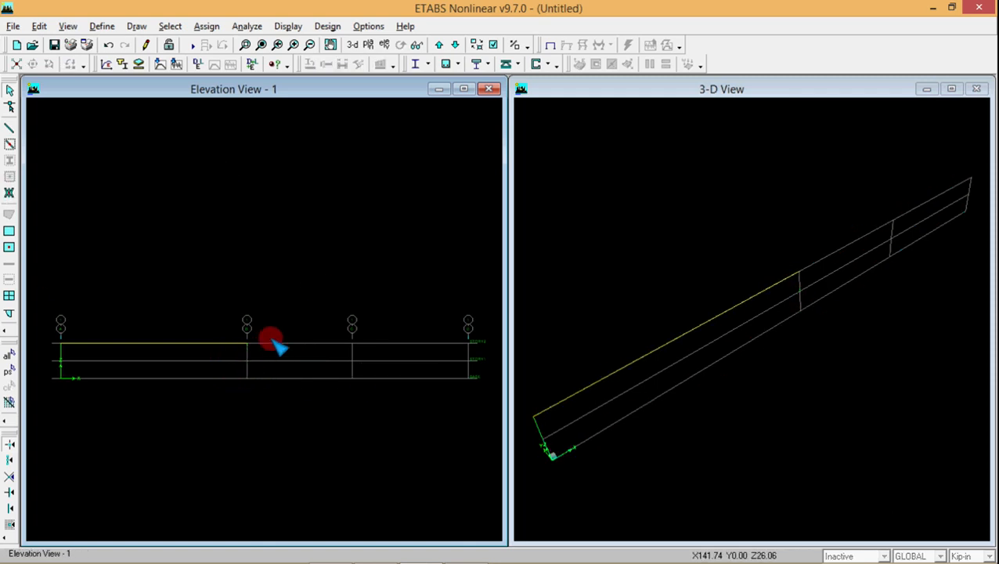
- Draw A-LatBm frame lines from STORY2 down to the base at grid B and along the base through grid C to grid D
click(9, 127)
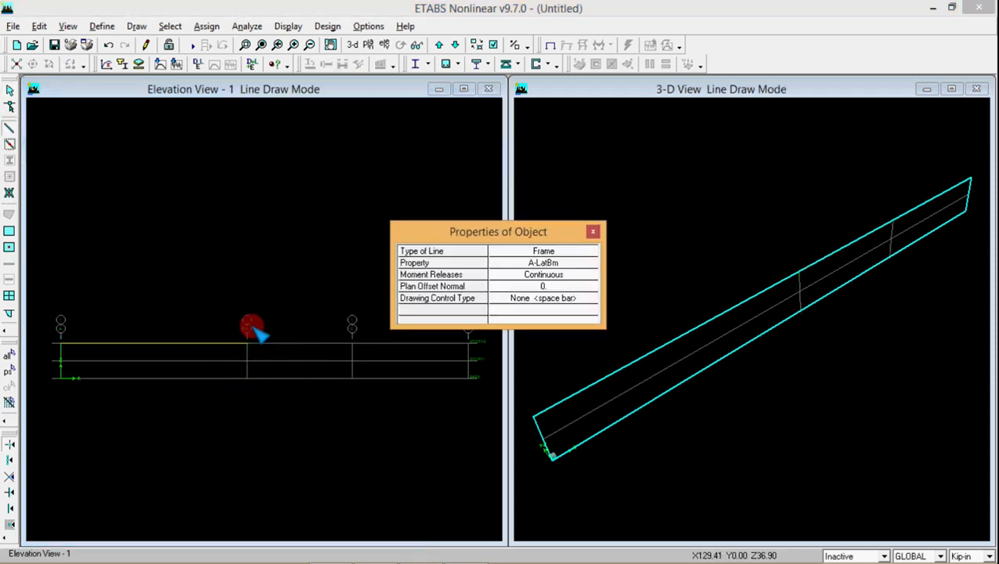
click(247, 343)
click(246, 378)
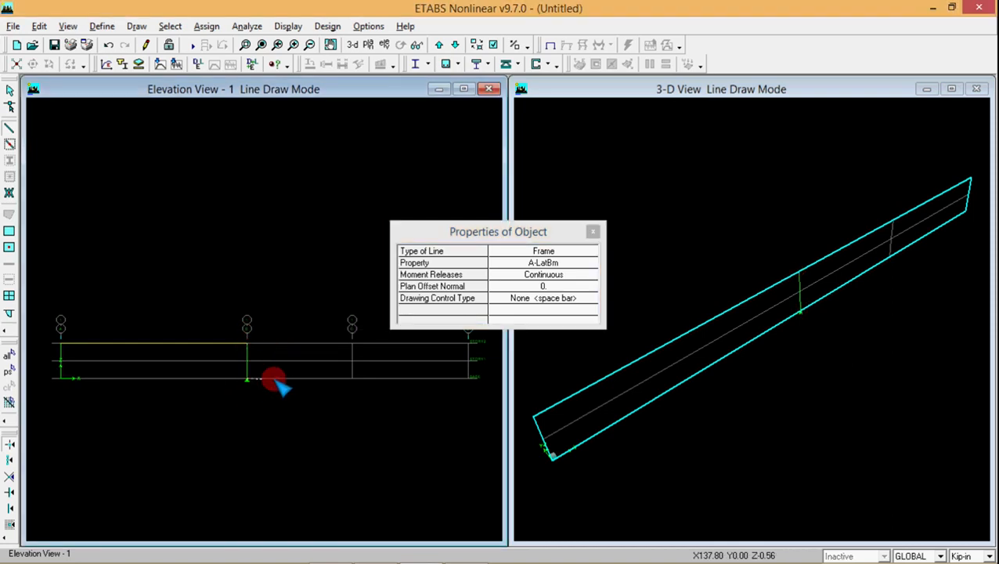
click(353, 379)
click(468, 379)
click(593, 232)
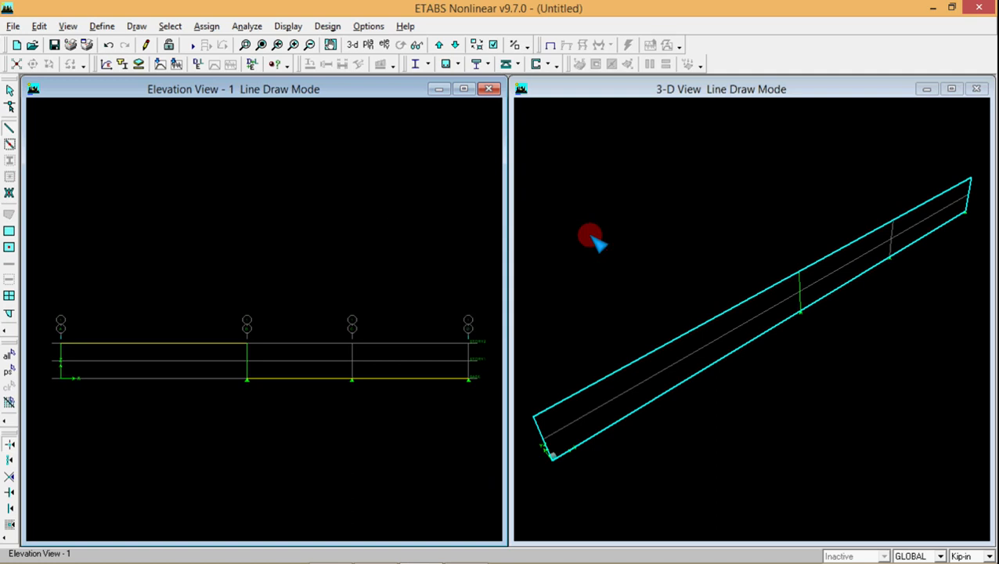
click(12, 90)
- Remove all restraints from the base joint at grid B
click(244, 379)
click(205, 26)
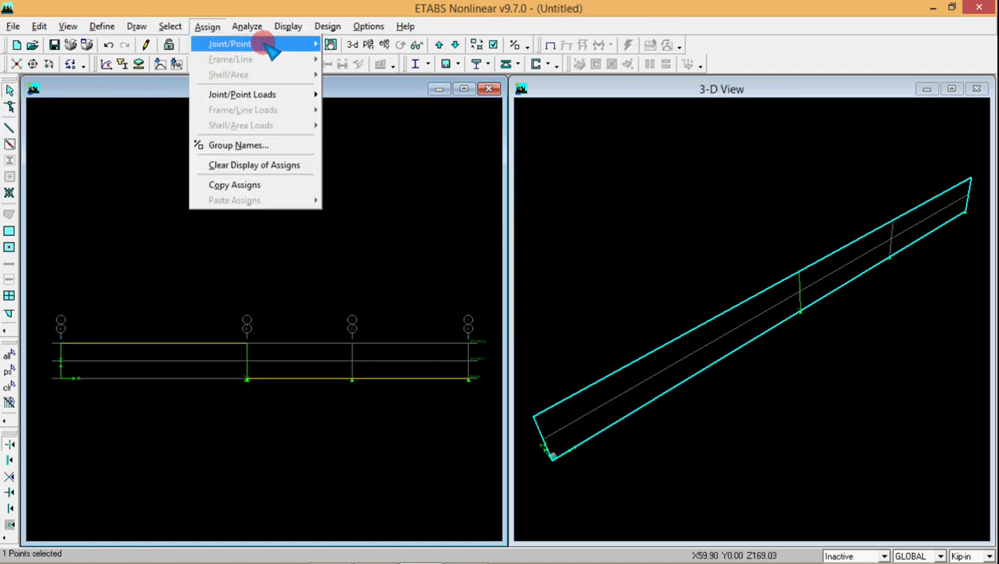
mouse_move(301, 43)
click(381, 75)
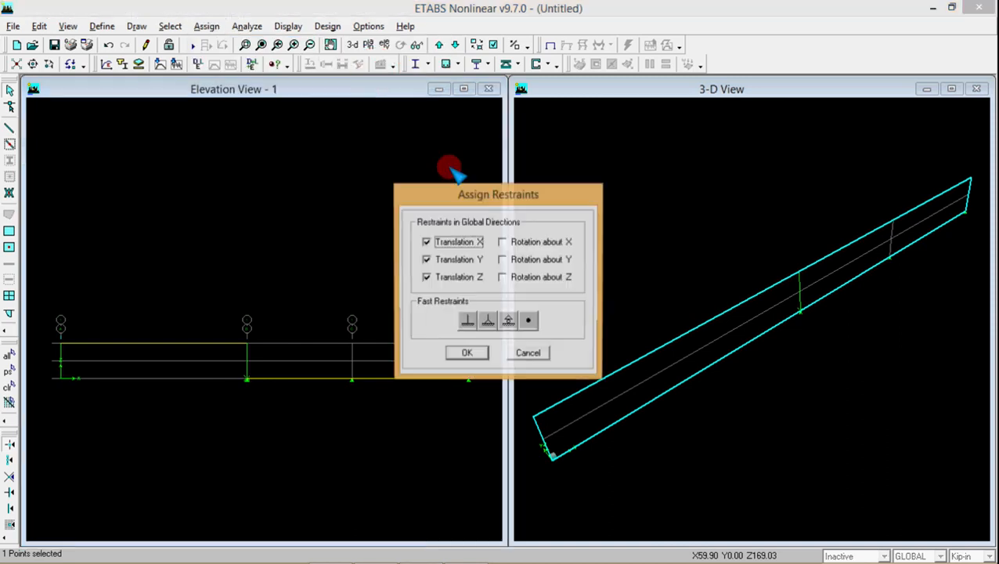
click(526, 322)
click(467, 353)
- Assign a roller support to the base joint at grid C, checking the support types in the Word example
drag(331, 376, 378, 400)
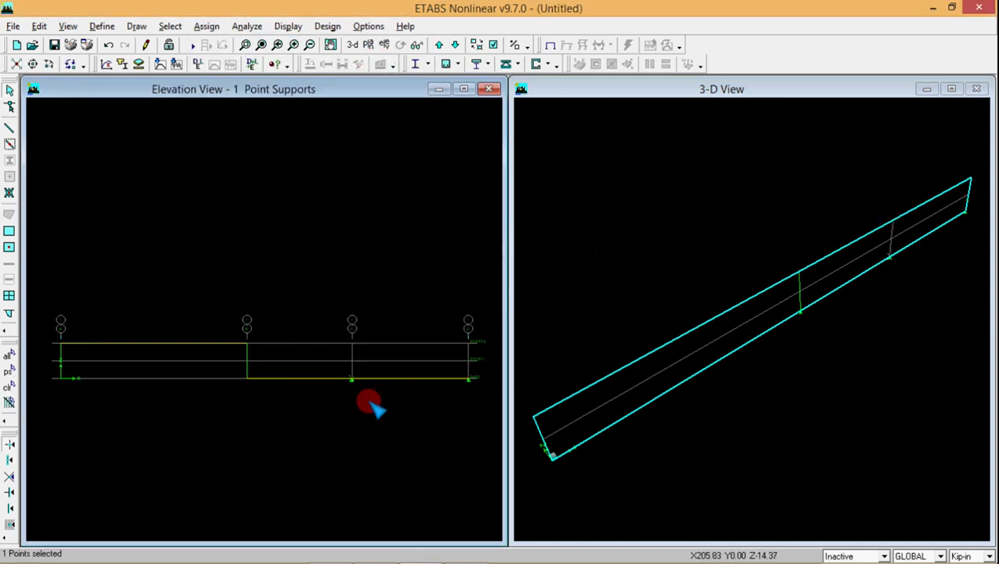
click(381, 550)
click(437, 416)
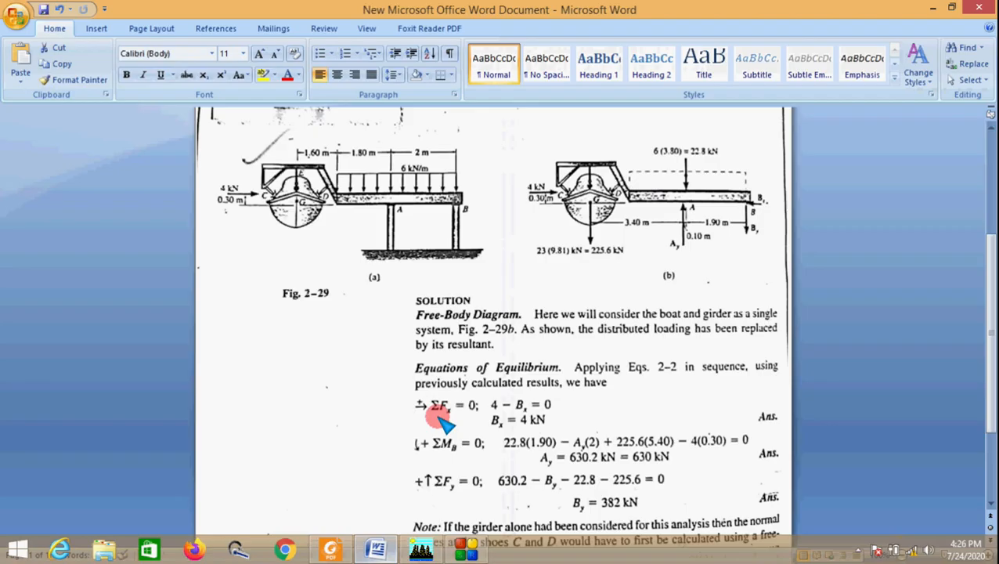
scroll(602, 319, up, 5)
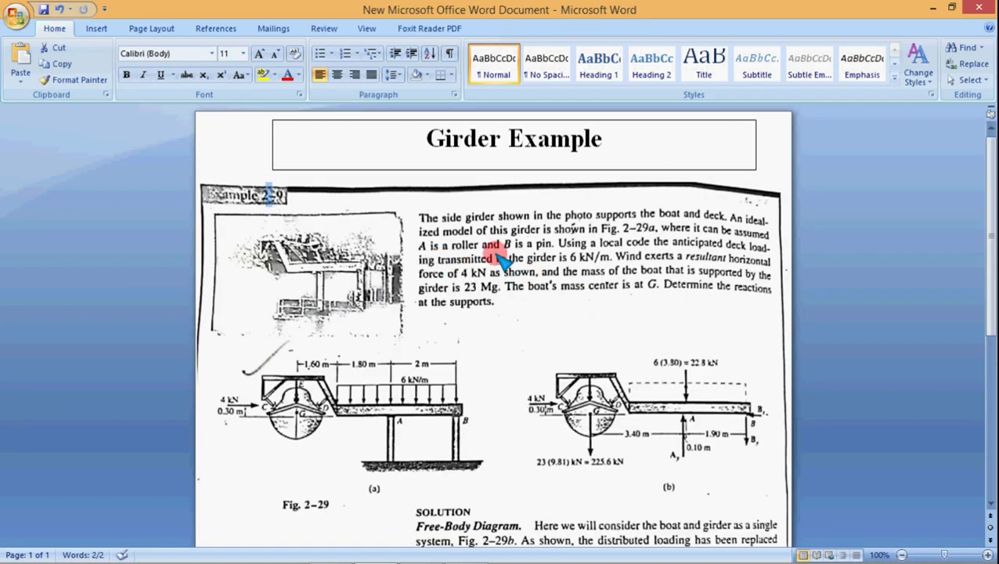
click(933, 8)
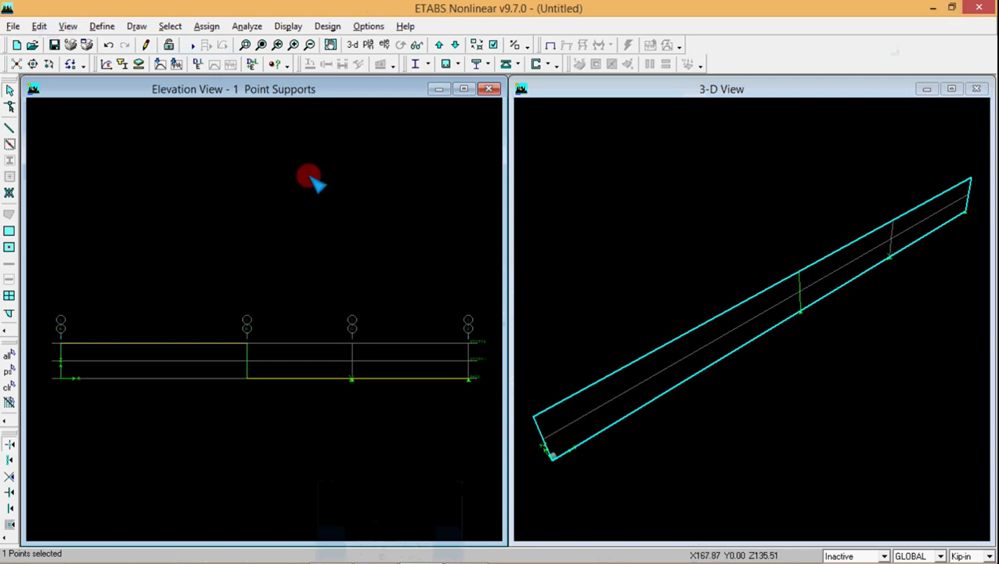
click(207, 27)
mouse_move(317, 41)
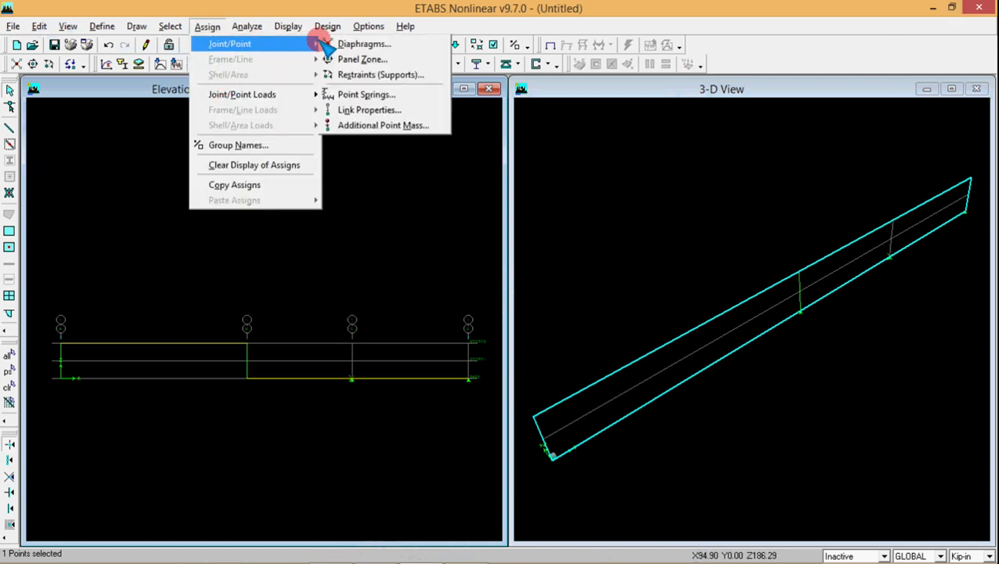
click(380, 74)
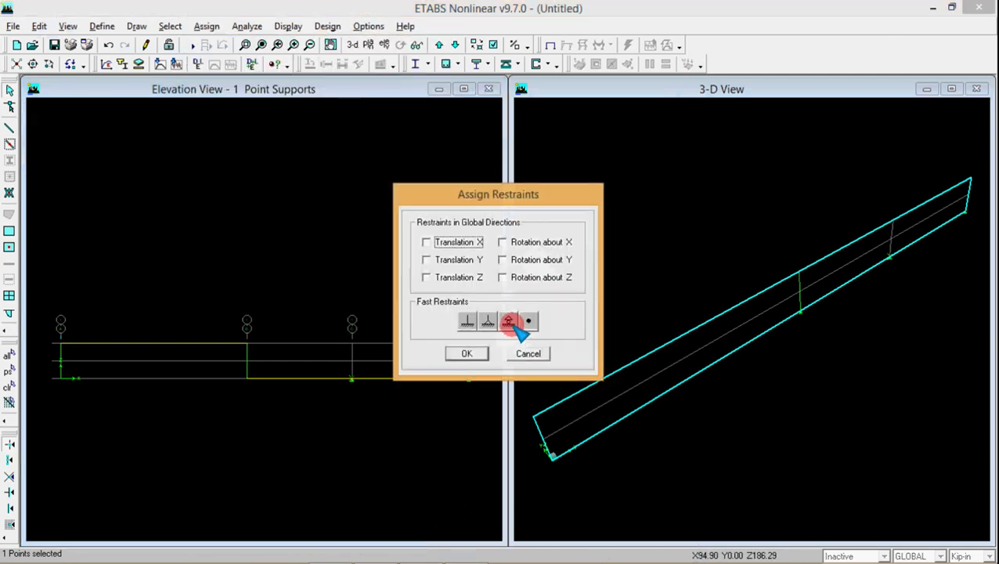
click(508, 321)
click(467, 353)
- Assign a pinned support to the base joint at grid D
drag(446, 366, 482, 414)
click(207, 27)
mouse_move(237, 46)
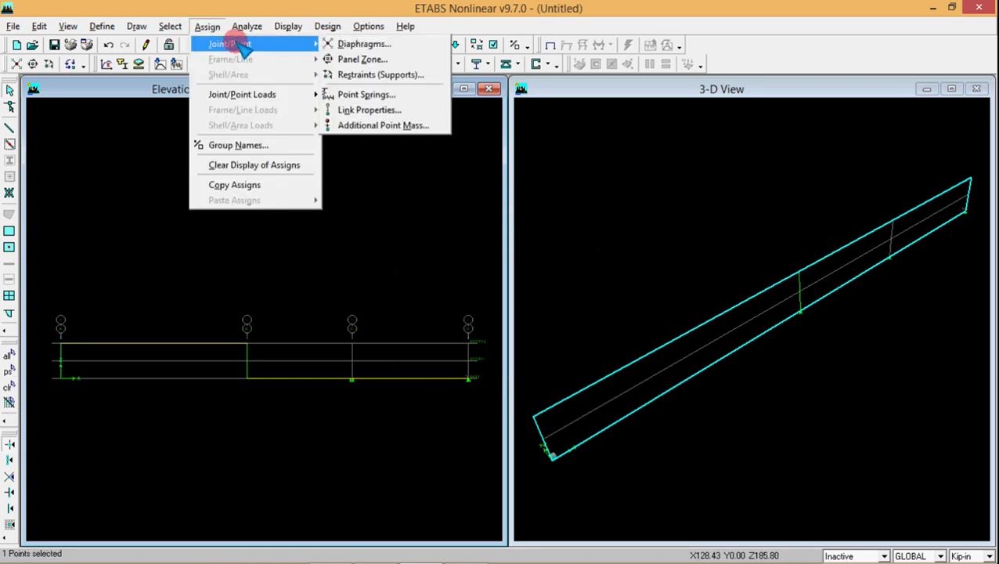
click(379, 74)
click(487, 321)
click(474, 357)
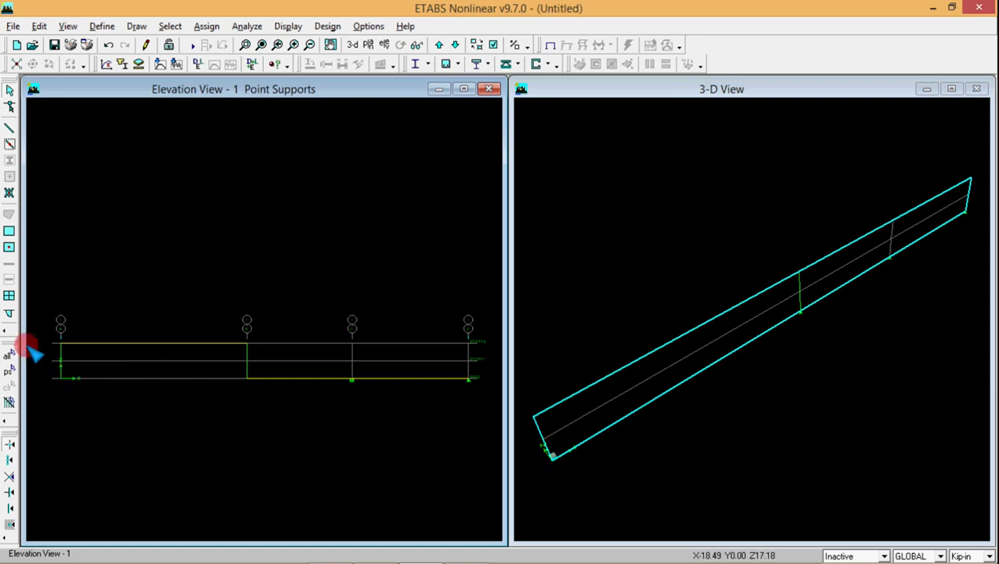
- Apply a 4 kN LIVE point force in global X, using KN-m units, to the grid A joint at STORY1
drag(36, 345, 82, 374)
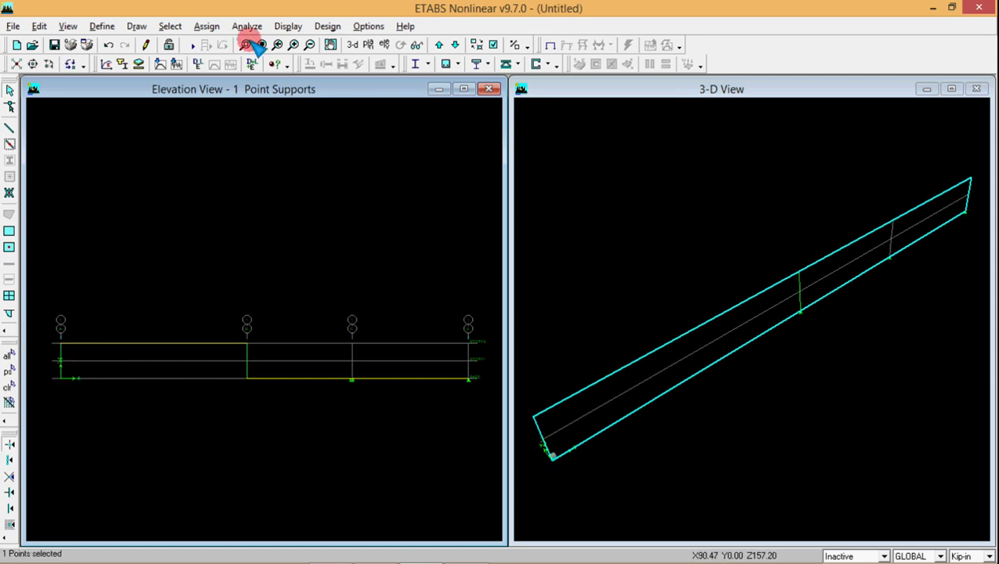
click(213, 25)
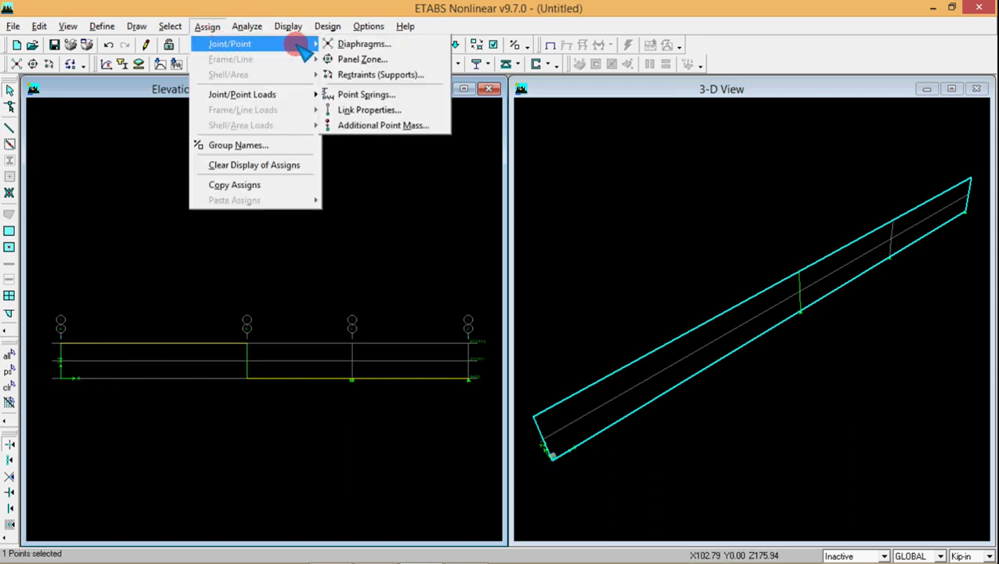
mouse_move(312, 94)
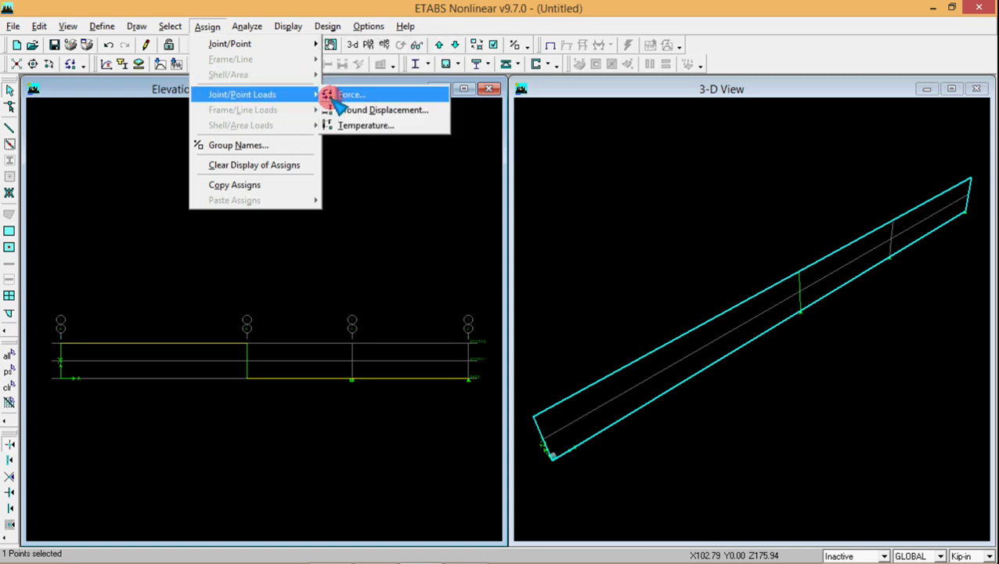
click(348, 95)
click(513, 218)
click(513, 237)
click(595, 221)
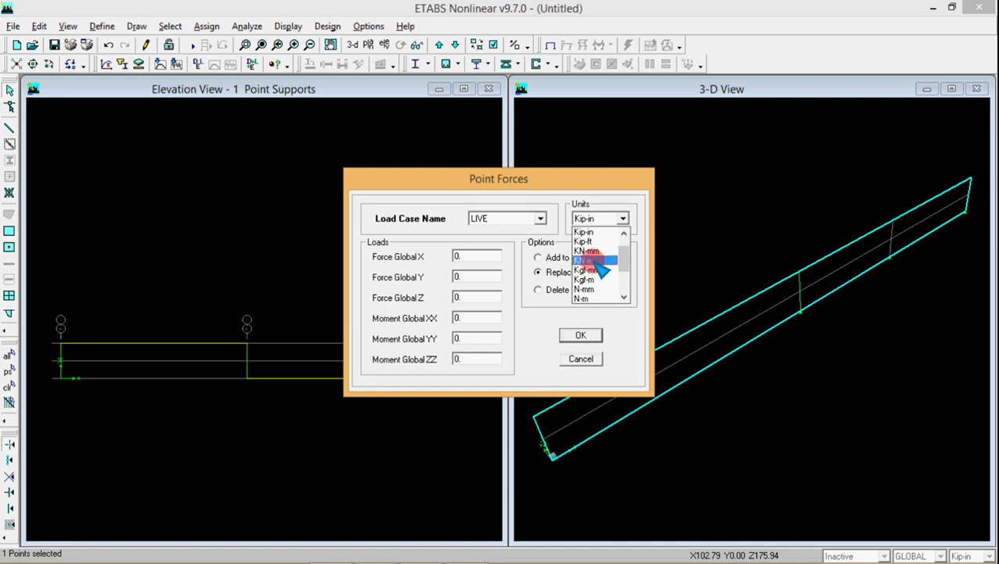
click(593, 260)
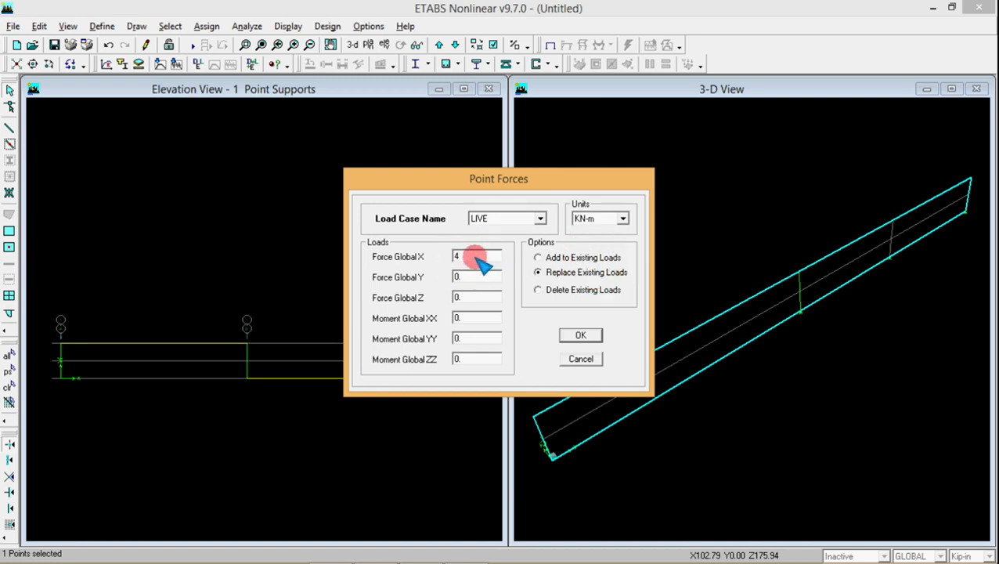
click(581, 335)
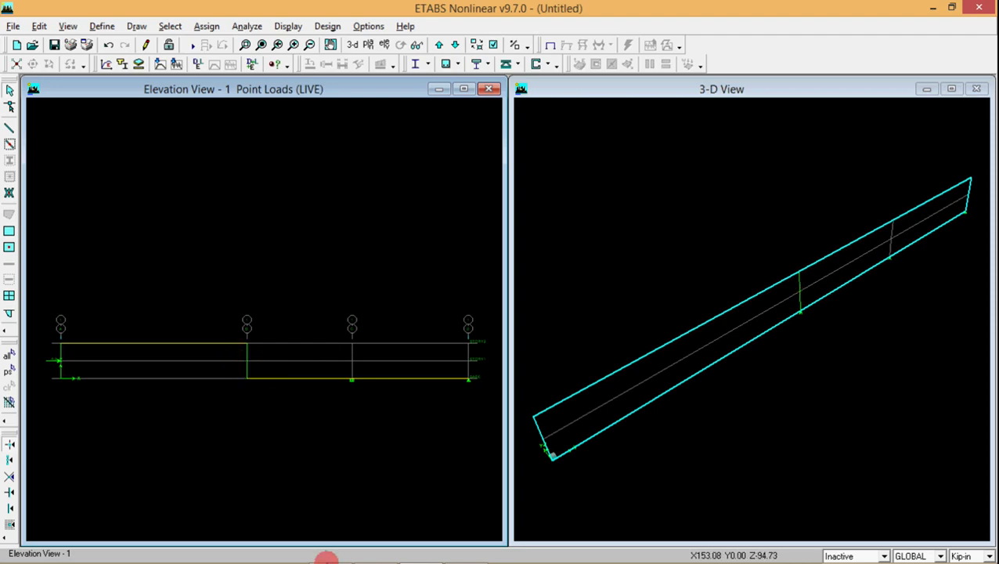
- Set the model units to KN-m and apply a 225.6 kN LIVE gravity point load at absolute distance 1.6 m on the STORY2 beam
click(372, 547)
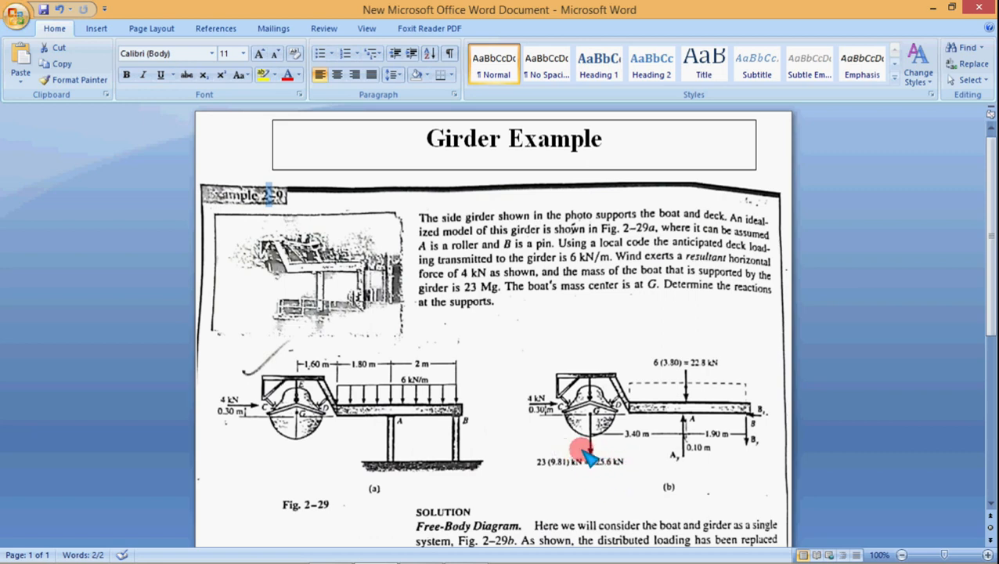
click(934, 8)
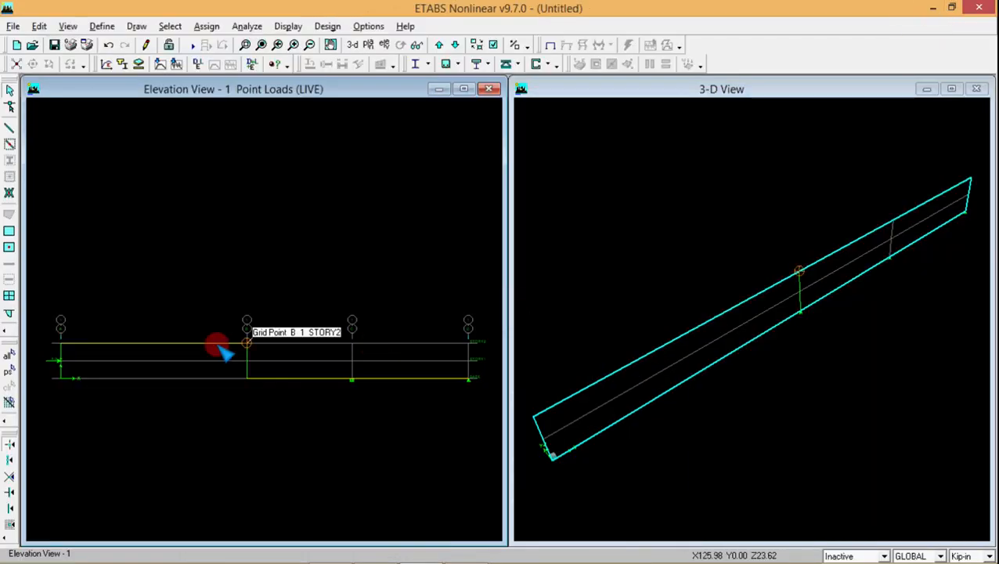
click(149, 342)
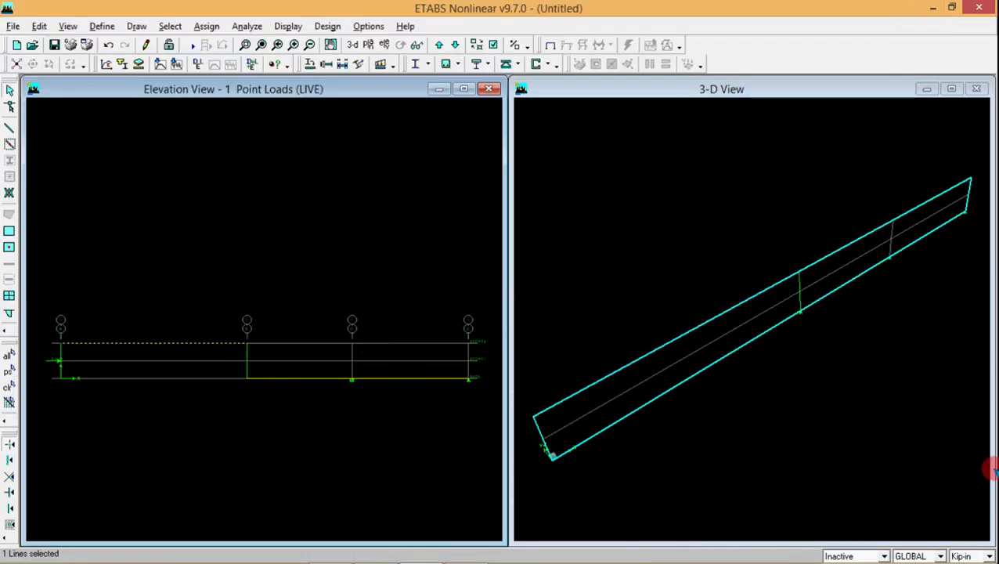
click(975, 554)
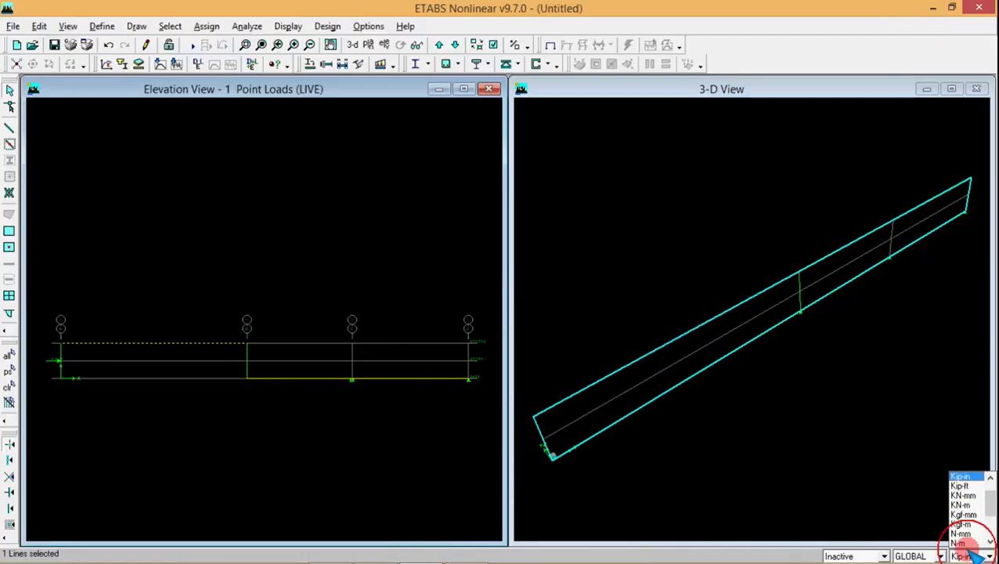
click(977, 505)
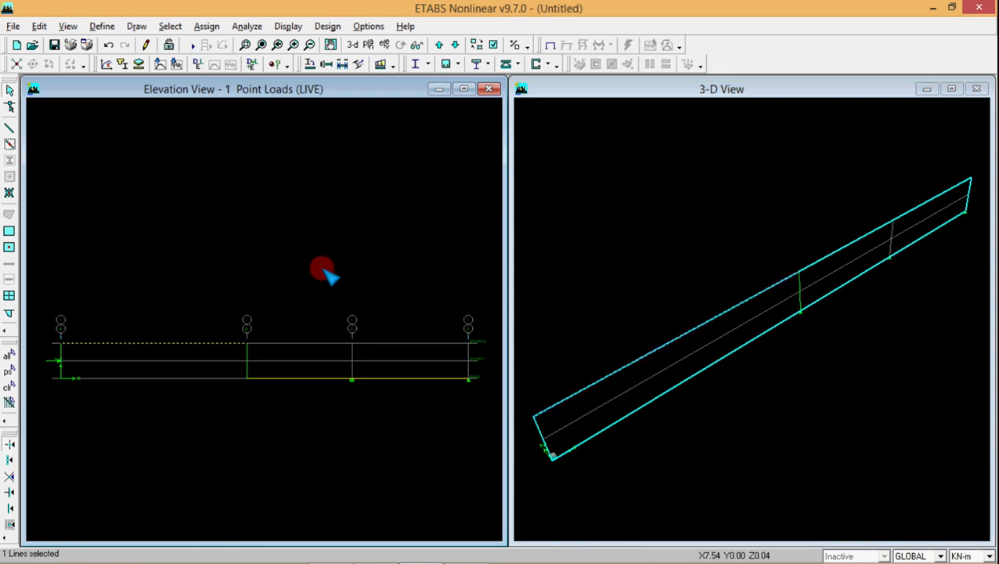
click(208, 27)
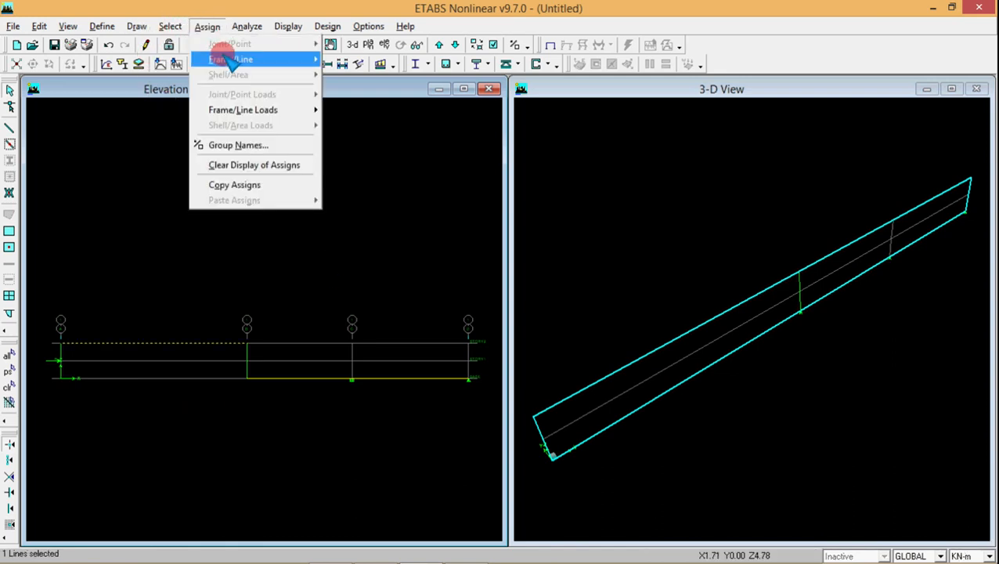
mouse_move(290, 114)
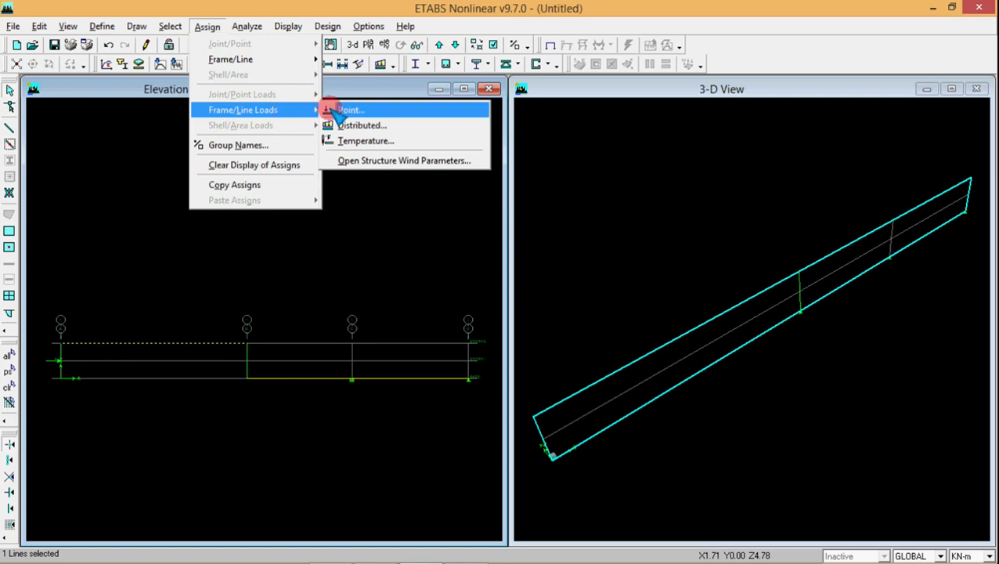
click(337, 108)
click(497, 199)
click(498, 215)
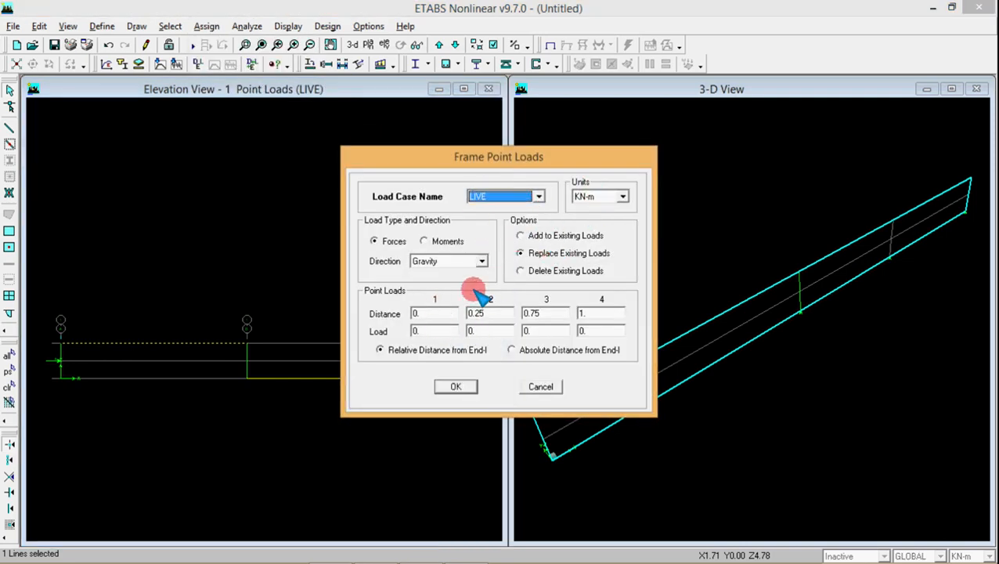
click(514, 350)
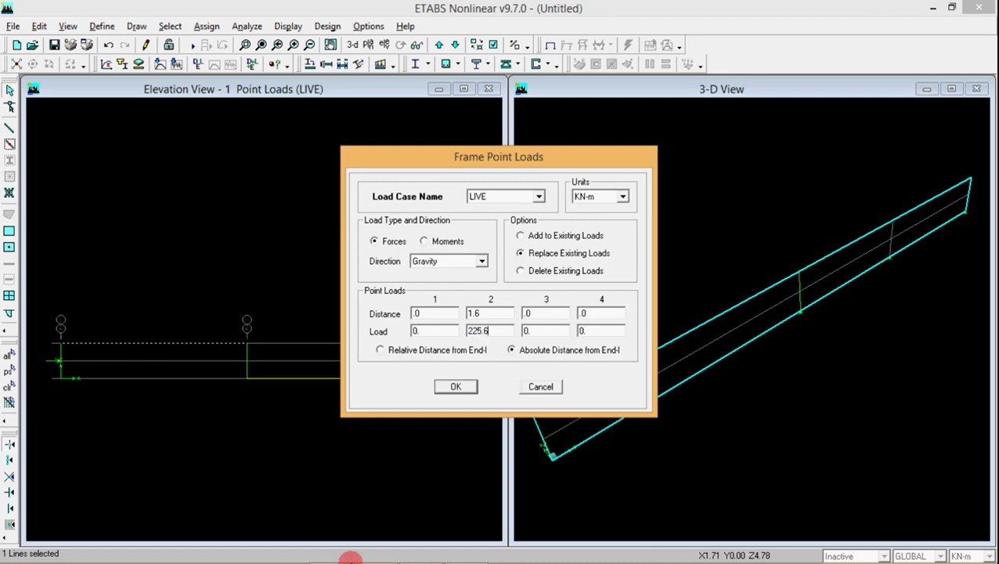
click(377, 551)
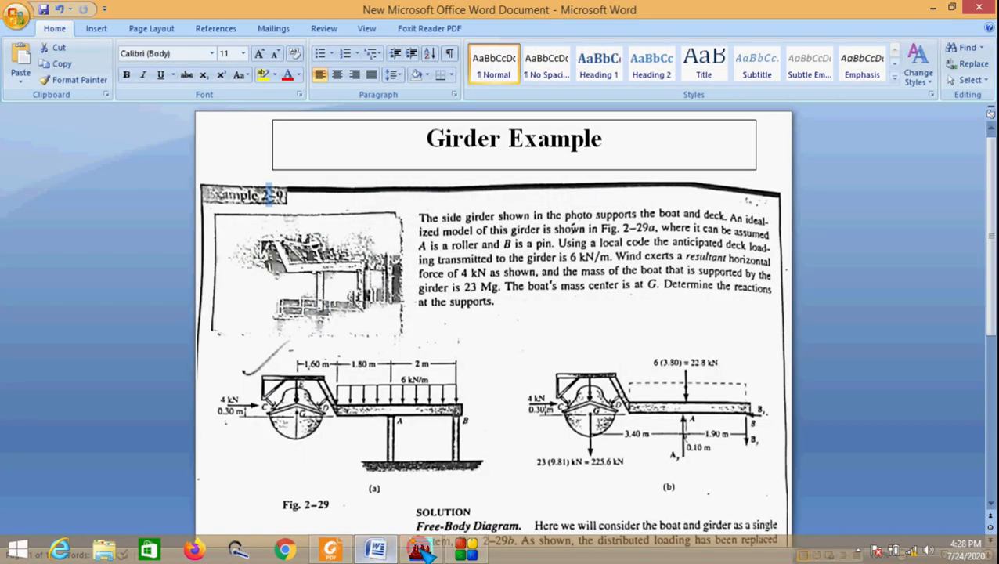
click(948, 8)
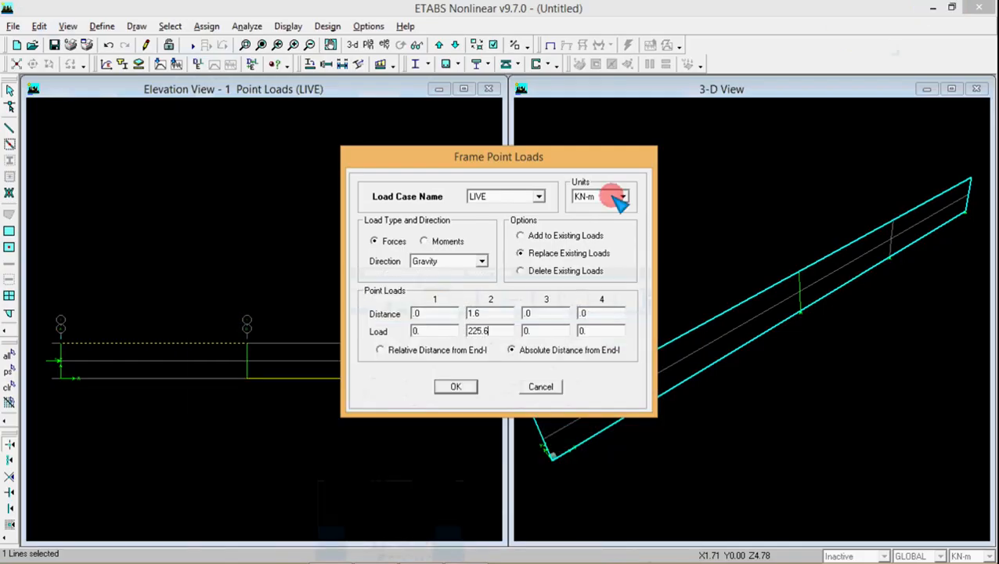
click(456, 386)
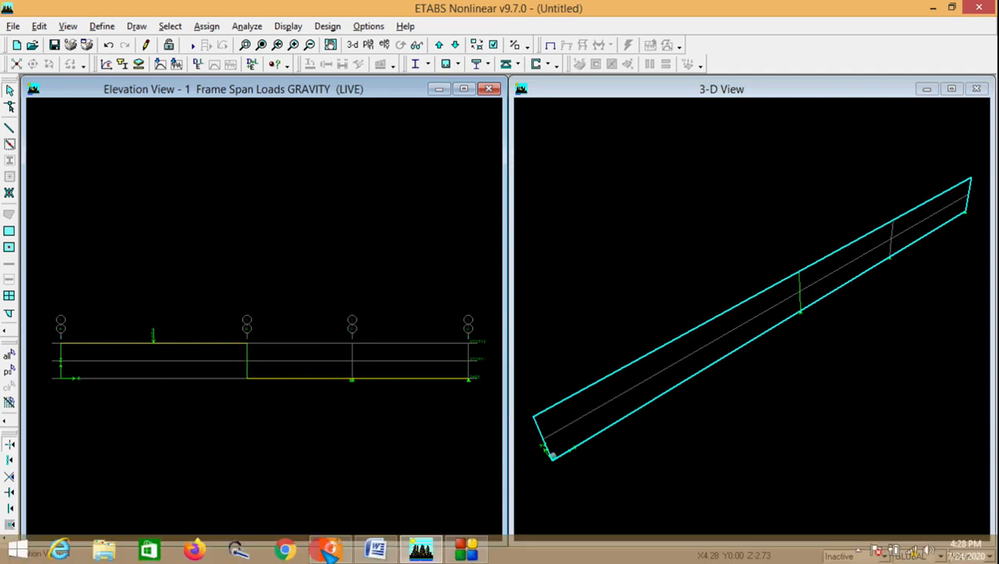
- Apply a 6 kN/m LIVE uniform gravity load to both base beams between grids B and D, and close the 3-D view
click(377, 547)
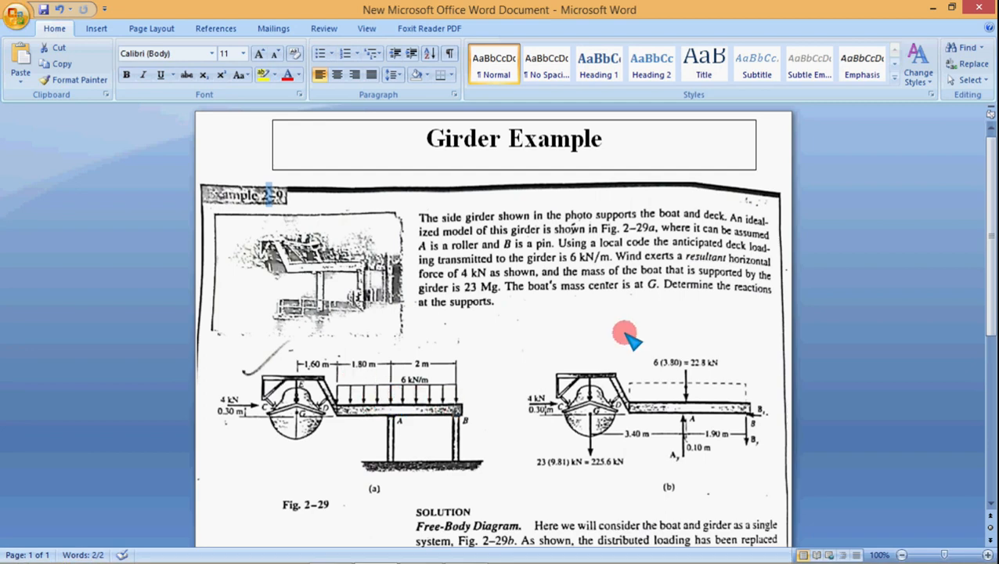
click(932, 8)
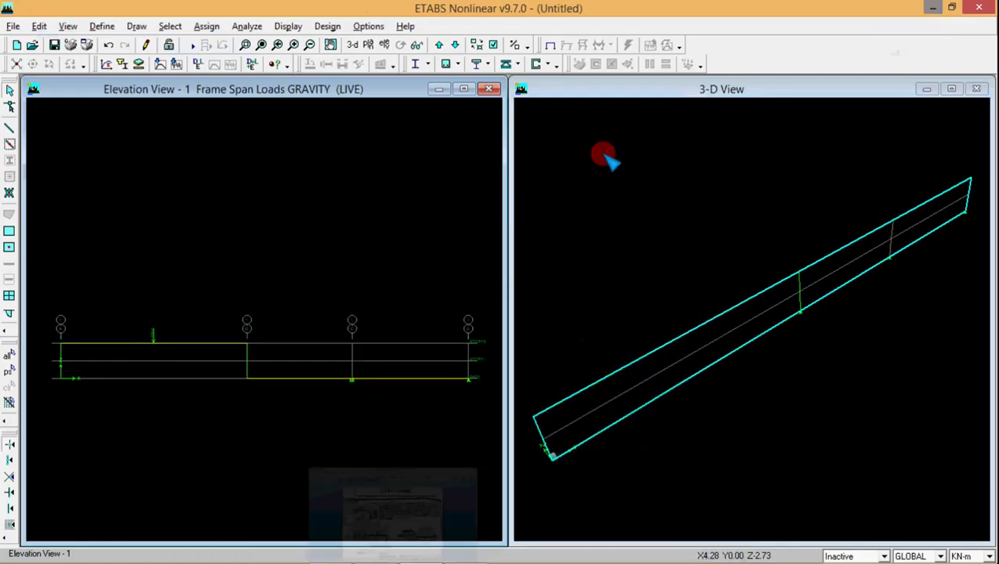
click(310, 380)
click(404, 383)
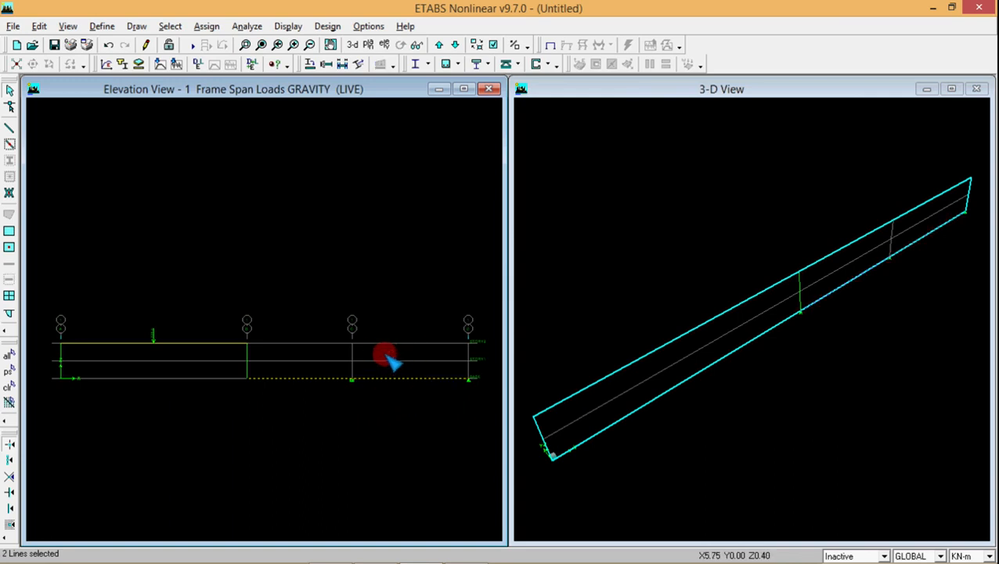
click(208, 26)
mouse_move(252, 62)
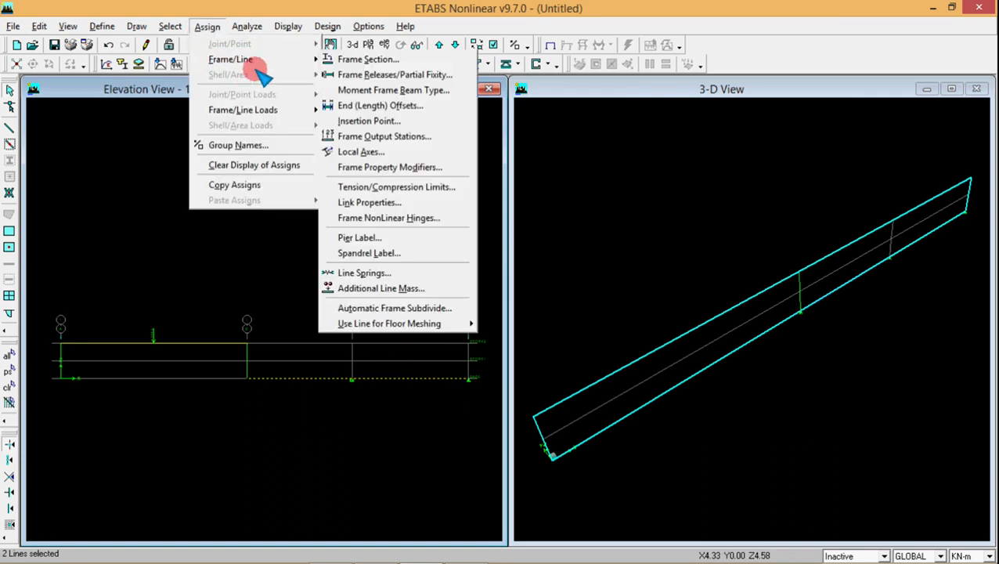
mouse_move(288, 109)
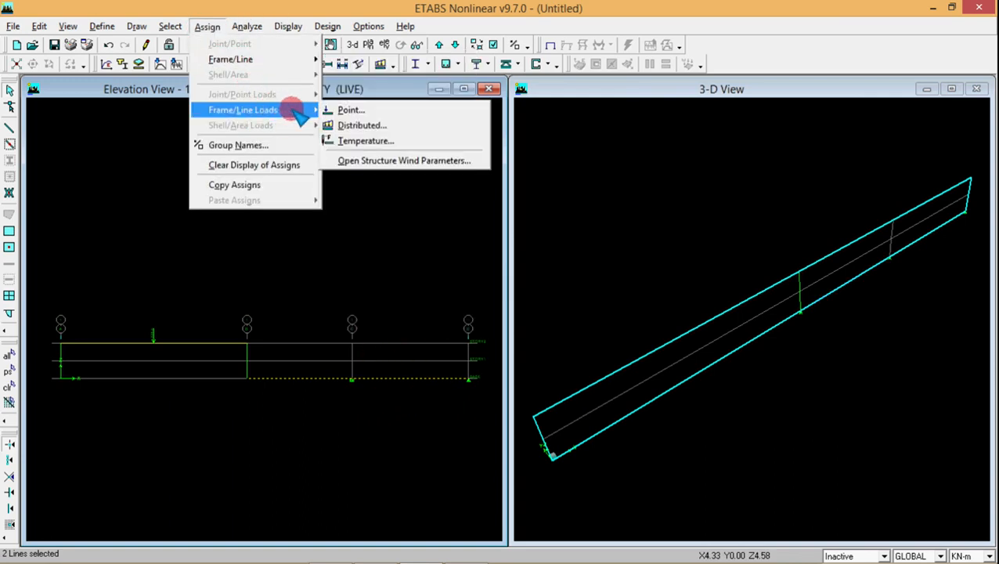
click(340, 127)
click(526, 197)
click(509, 219)
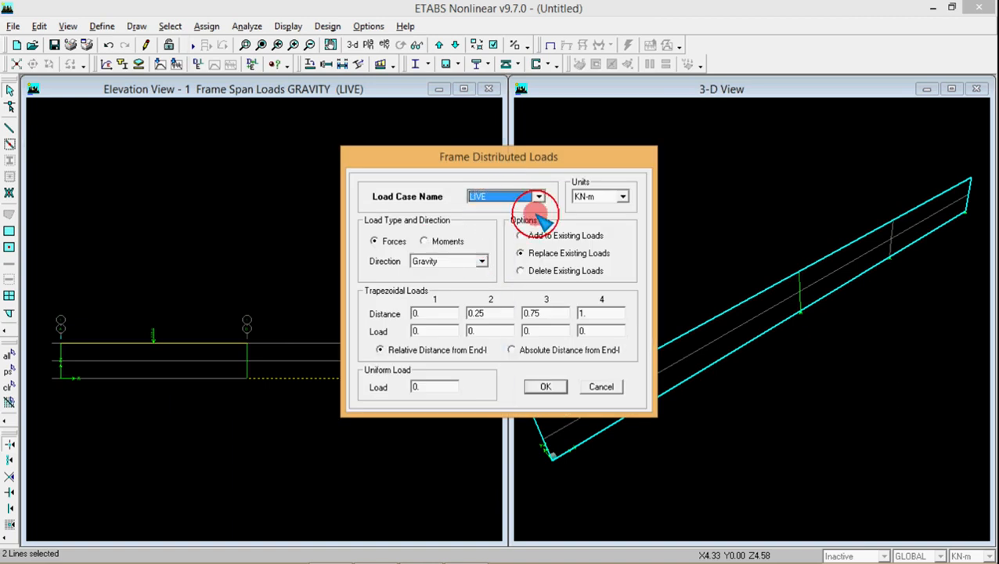
click(435, 389)
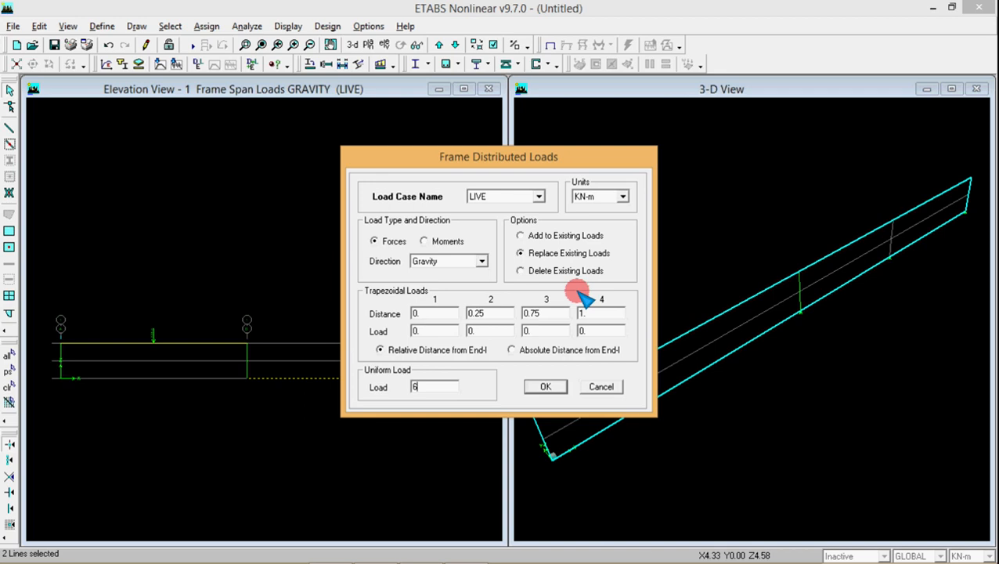
click(546, 386)
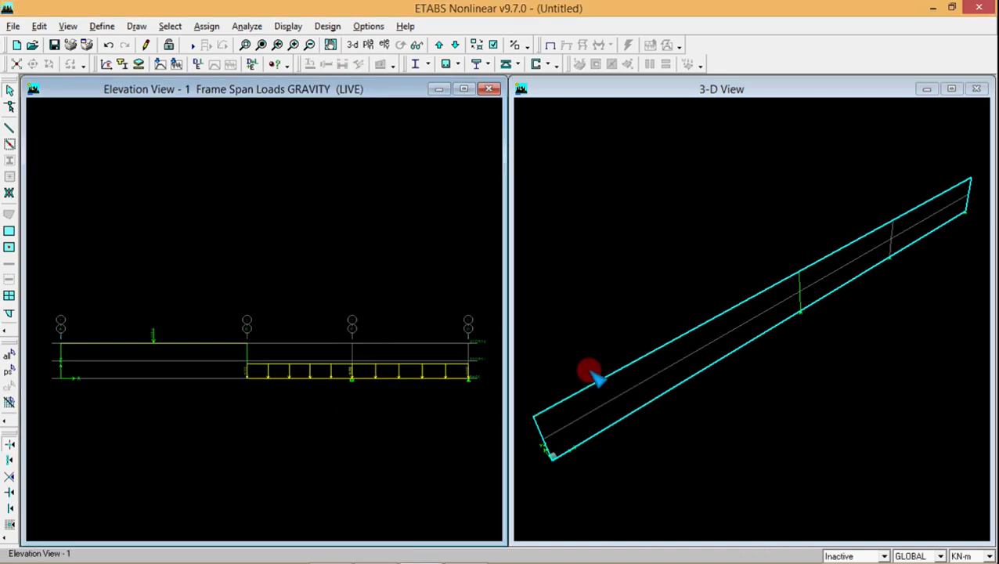
click(978, 89)
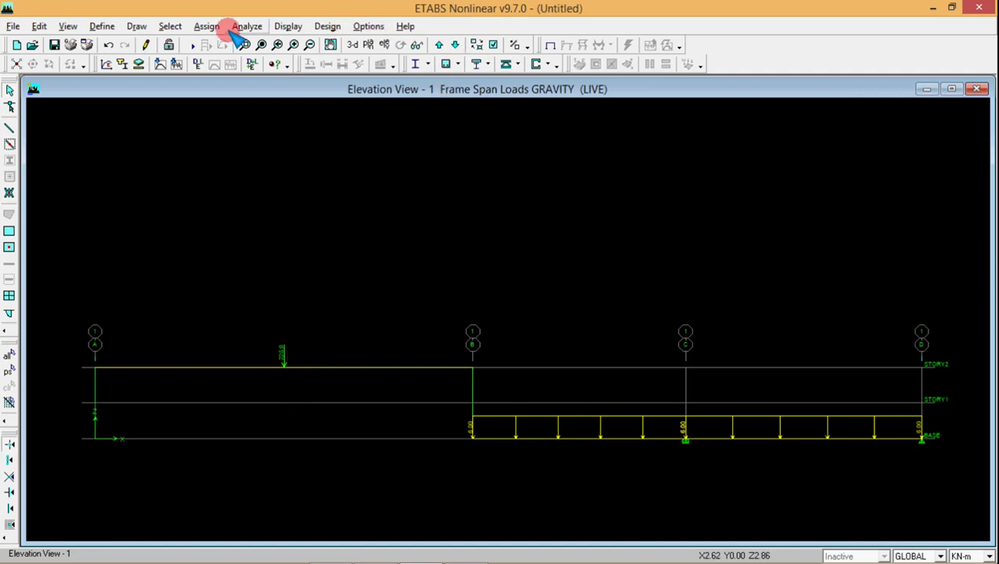
- Save the model as a new file named 2_17 in the etabs model folder
click(12, 25)
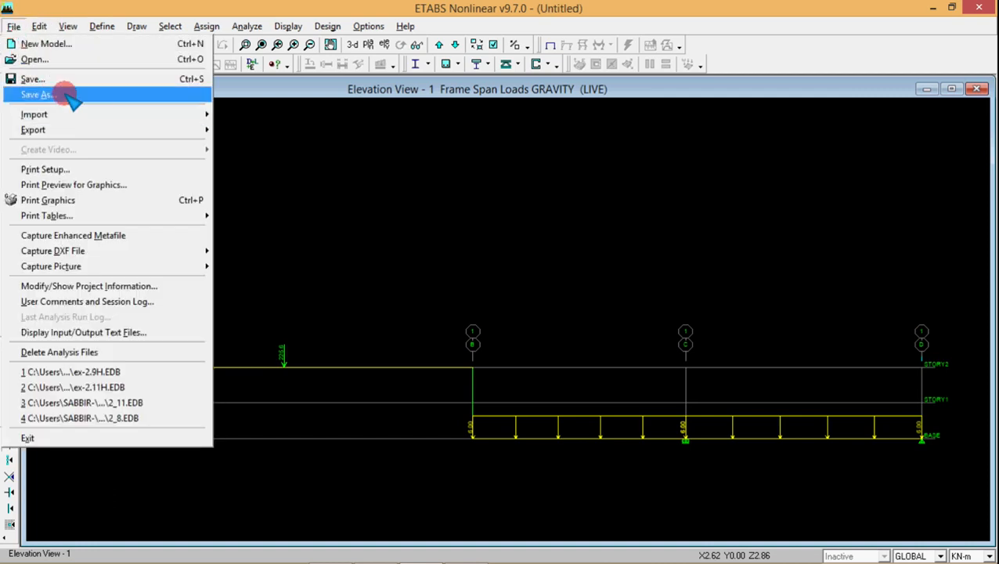
click(37, 95)
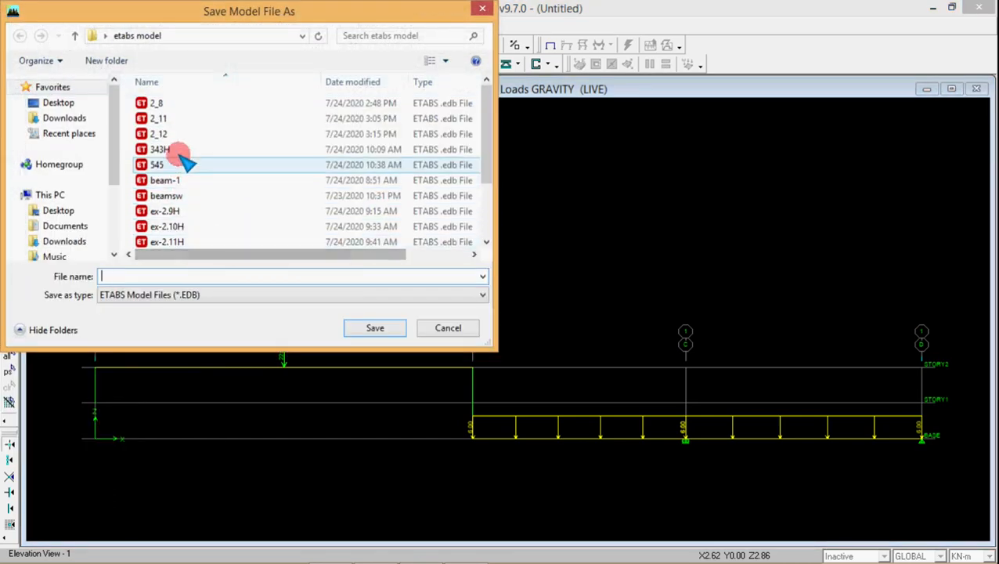
click(174, 134)
double_click(143, 277)
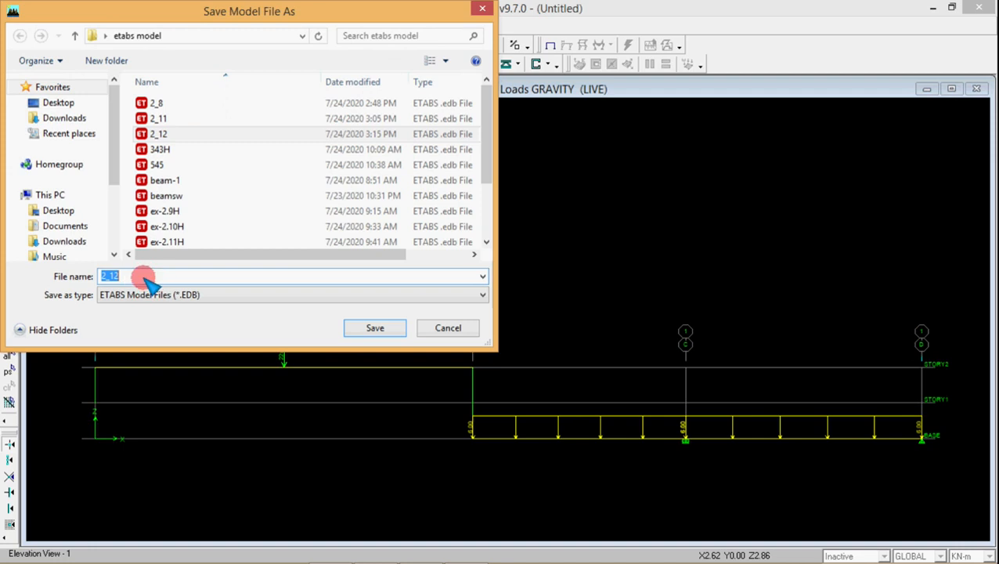
text(2_1)
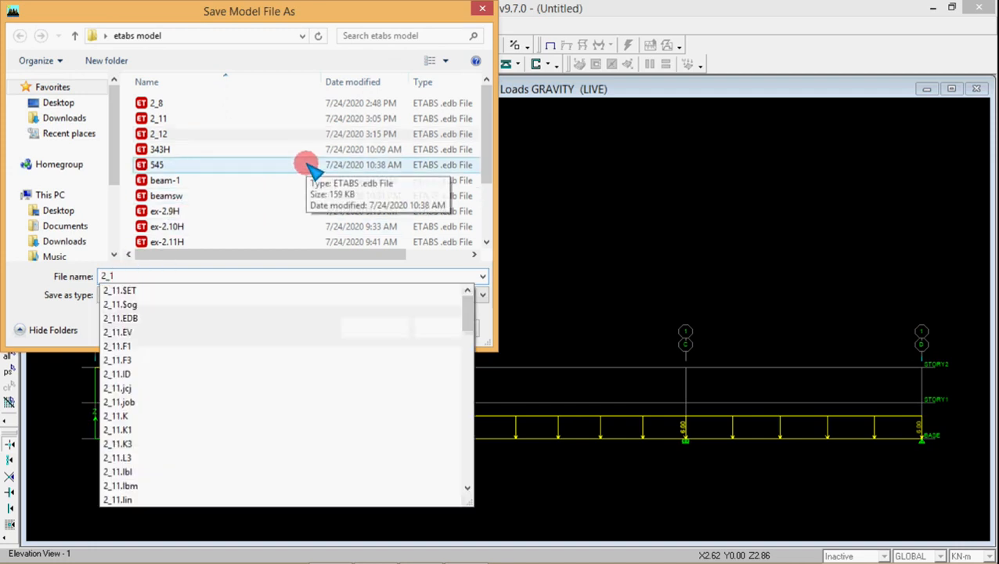
text(3)
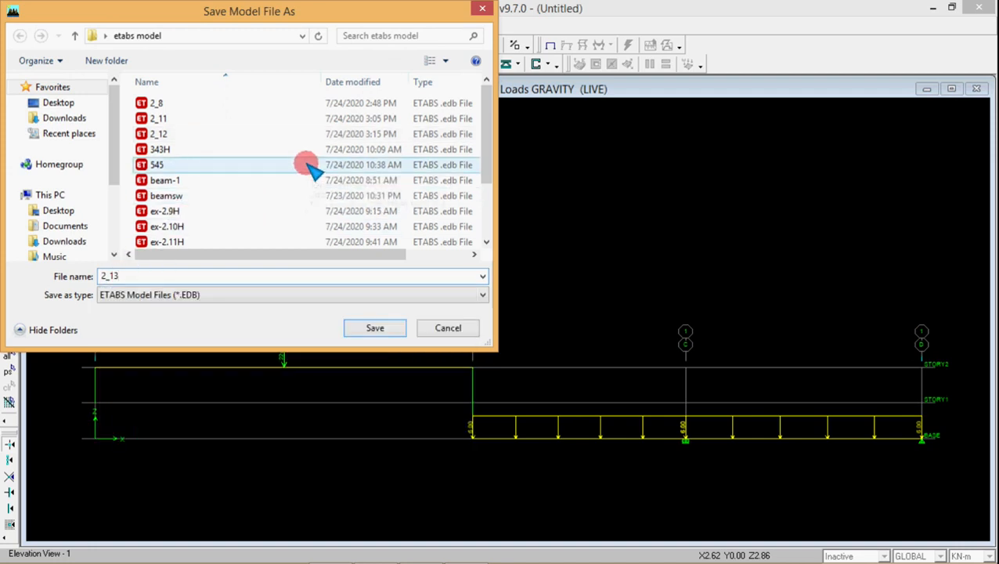
key(BackSpace)
key(BackSpace)
text(17)
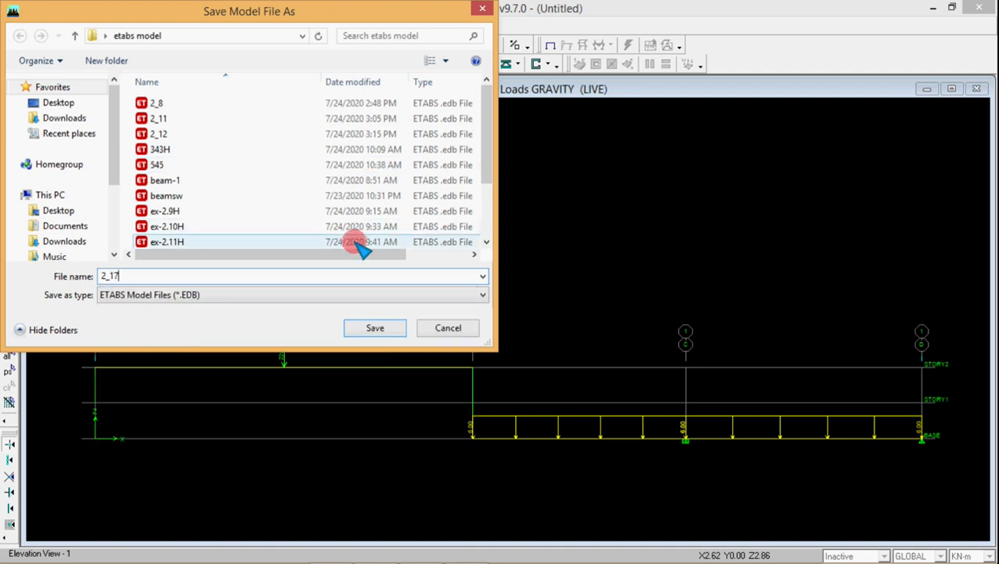
click(389, 328)
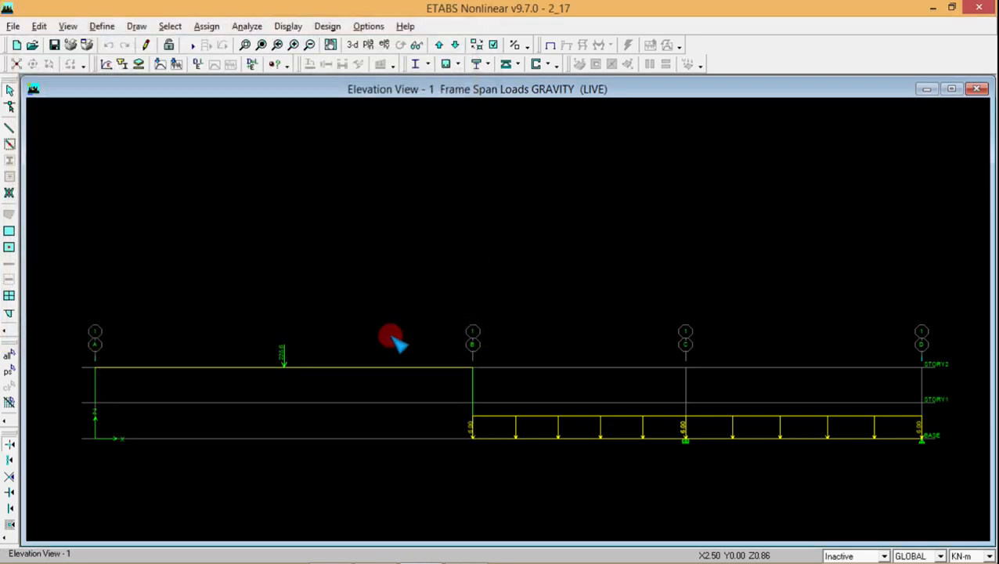
- Run the analysis and display the support reactions for the LIVE static load
click(248, 26)
click(266, 75)
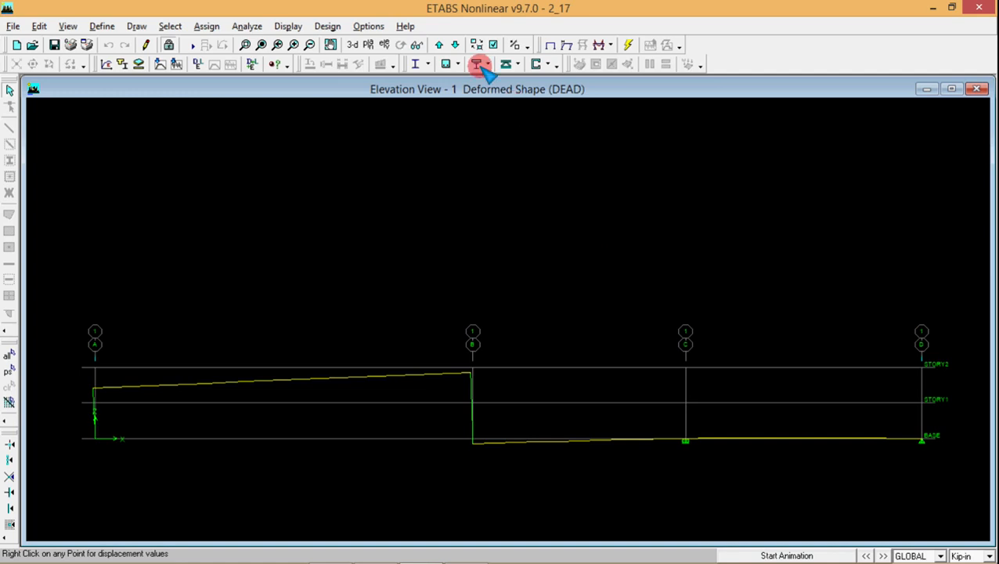
click(612, 45)
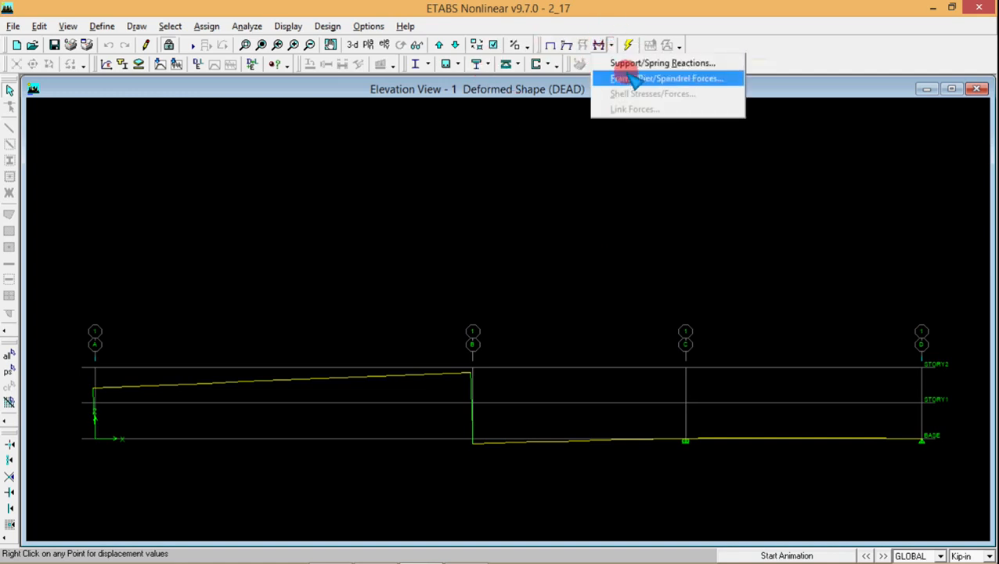
click(631, 63)
click(539, 160)
click(526, 179)
click(465, 244)
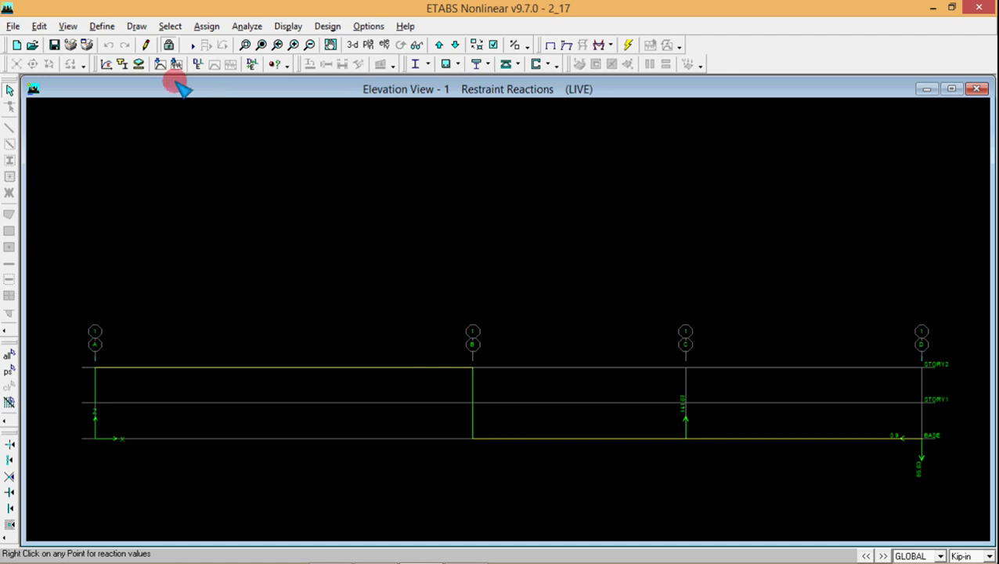
- Set the display units to KN-m and examine the reactions at the grid C and D supports
click(972, 554)
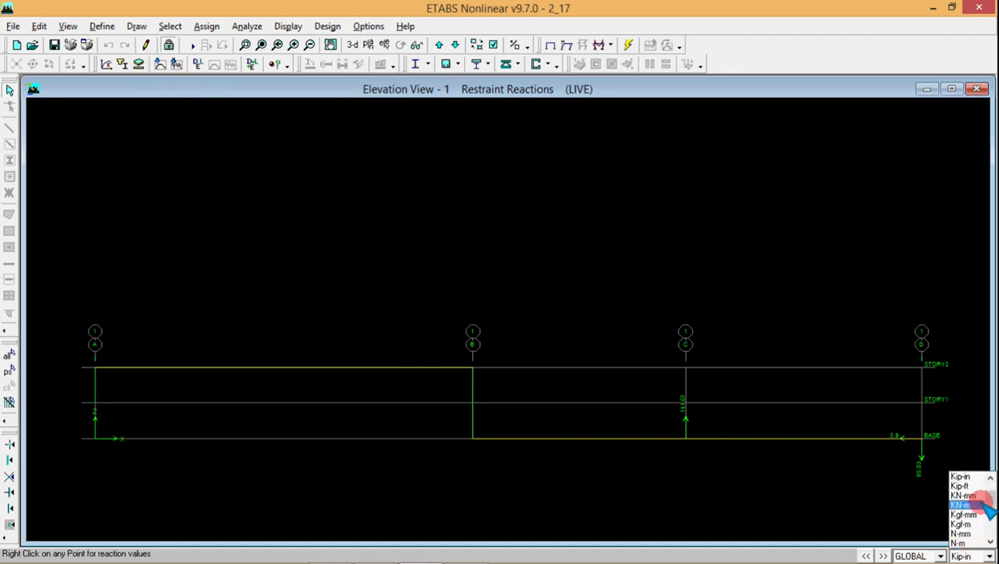
click(971, 505)
middle_drag(718, 440, 451, 396)
scroll(453, 399, up, 4)
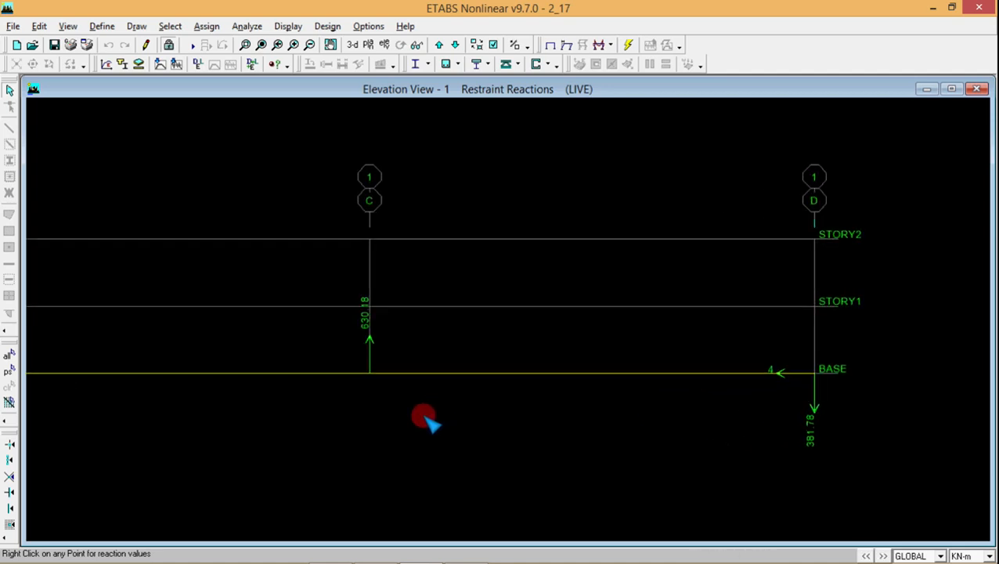
scroll(426, 419, up, 1)
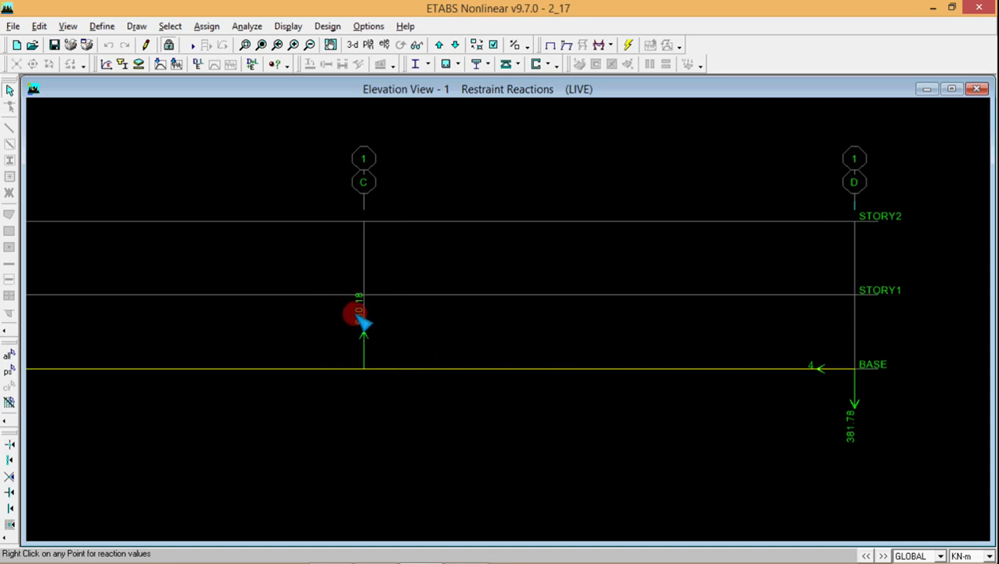
- Switch to the Word document, compare the Girder Example's worked solution with the support reactions, and return to ETABS
click(376, 550)
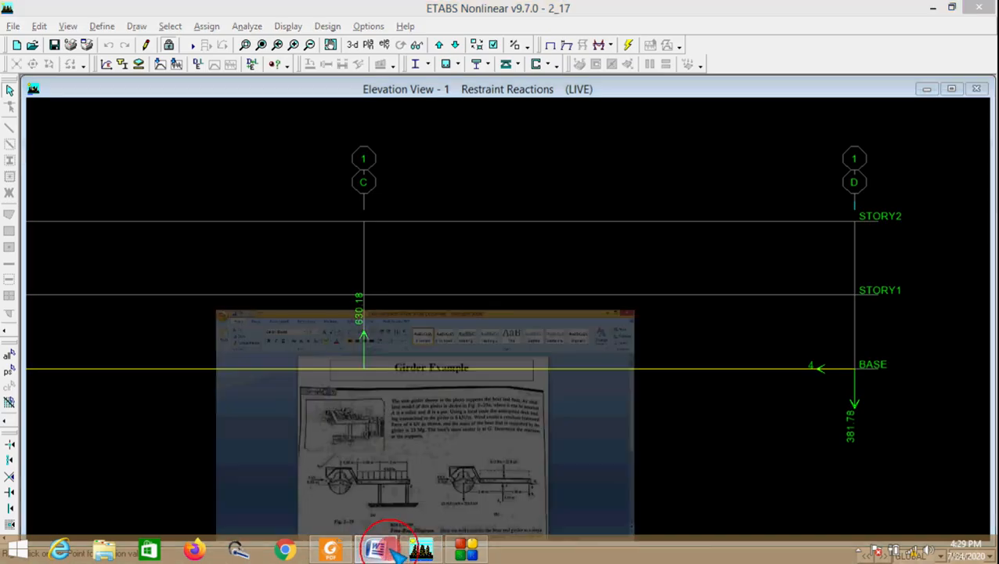
scroll(632, 415, down, 8)
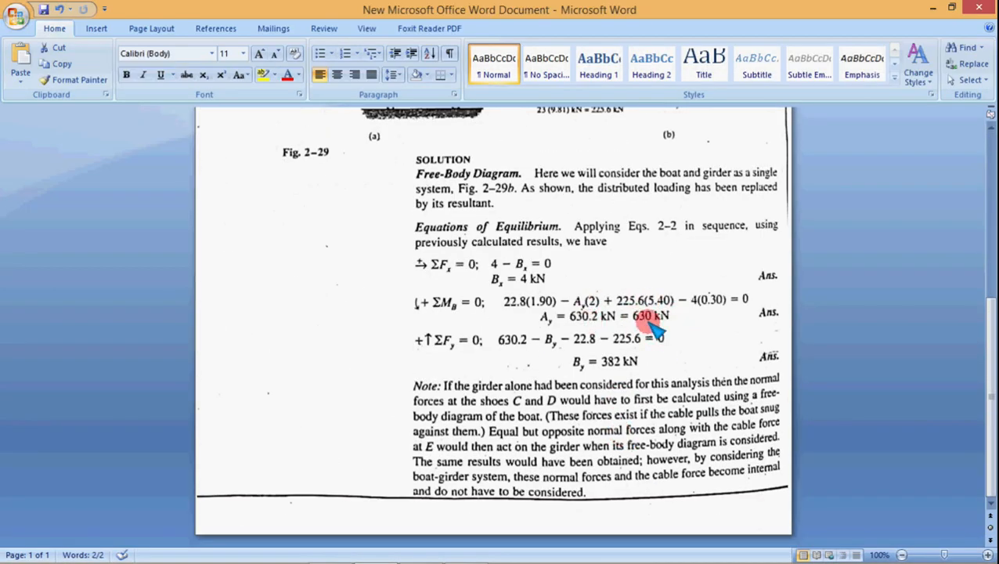
scroll(606, 368, up, 4)
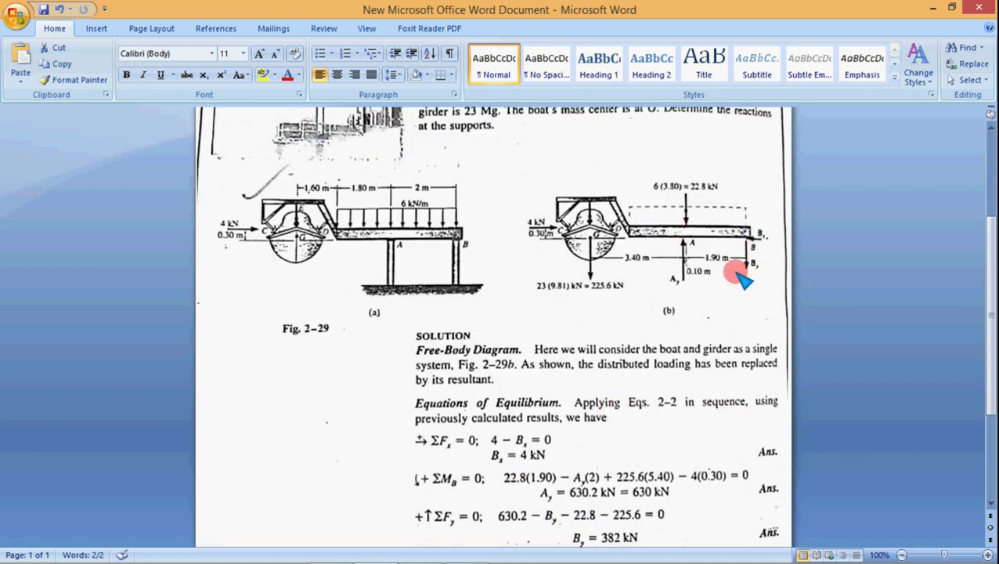
scroll(714, 332, down, 2)
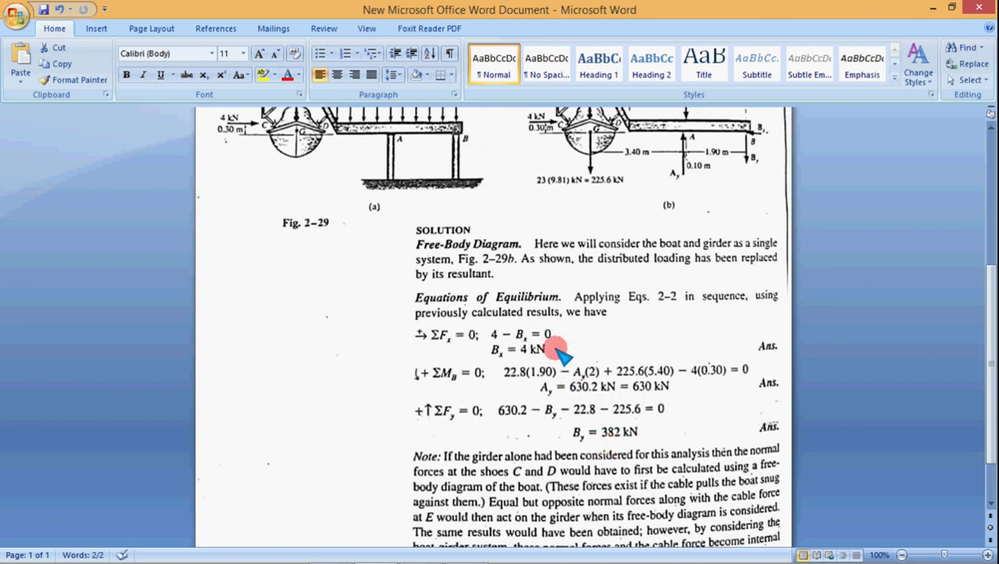
click(932, 7)
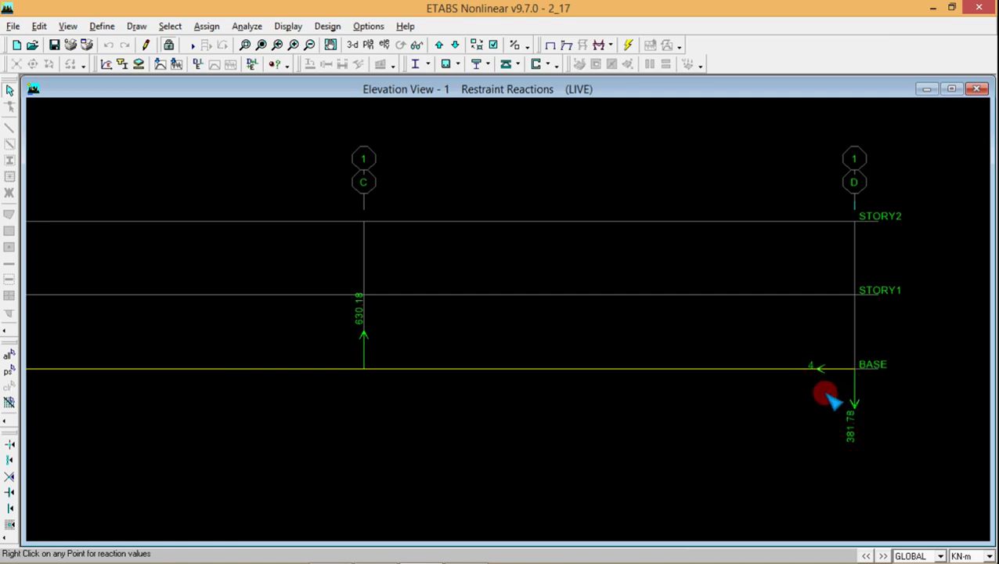
- Display the Shear 2-2 diagram for the LIVE load on frames, unfilled and with values shown
click(612, 45)
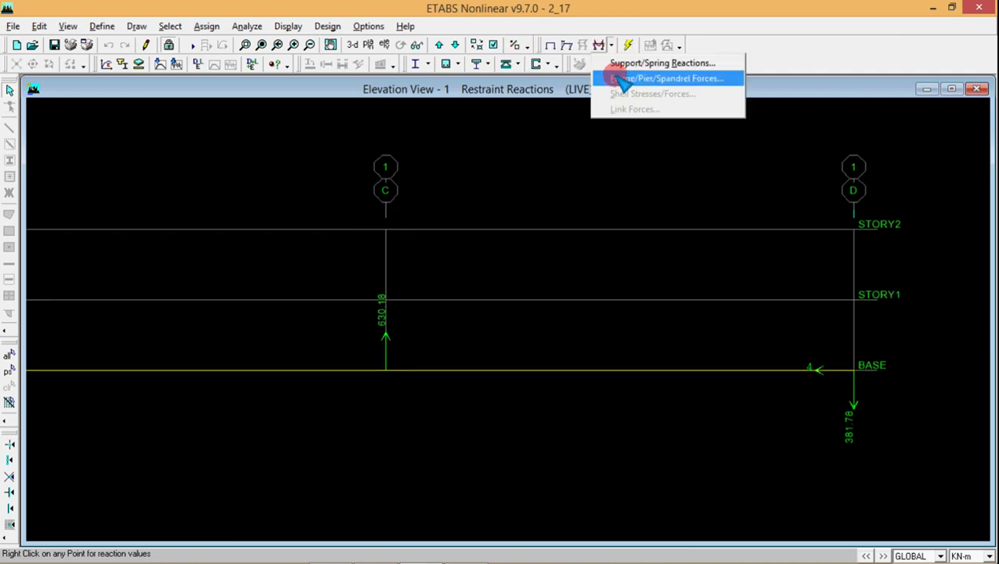
click(618, 78)
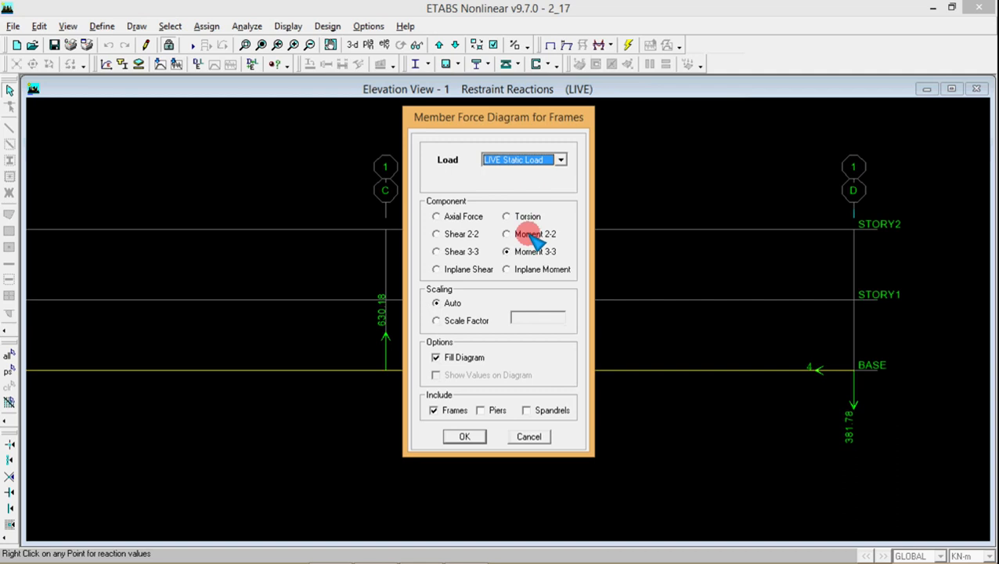
click(440, 237)
click(468, 359)
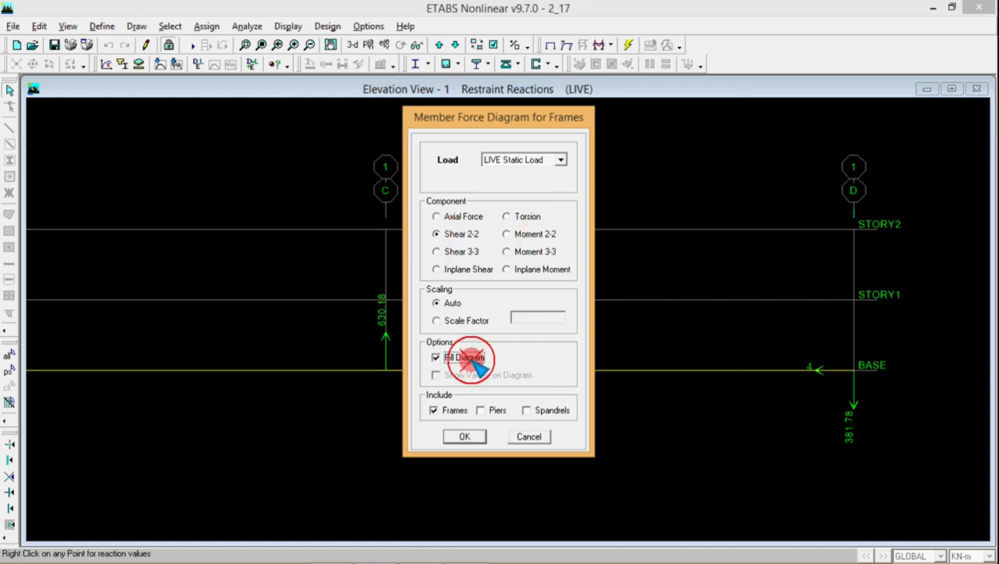
click(466, 375)
click(469, 436)
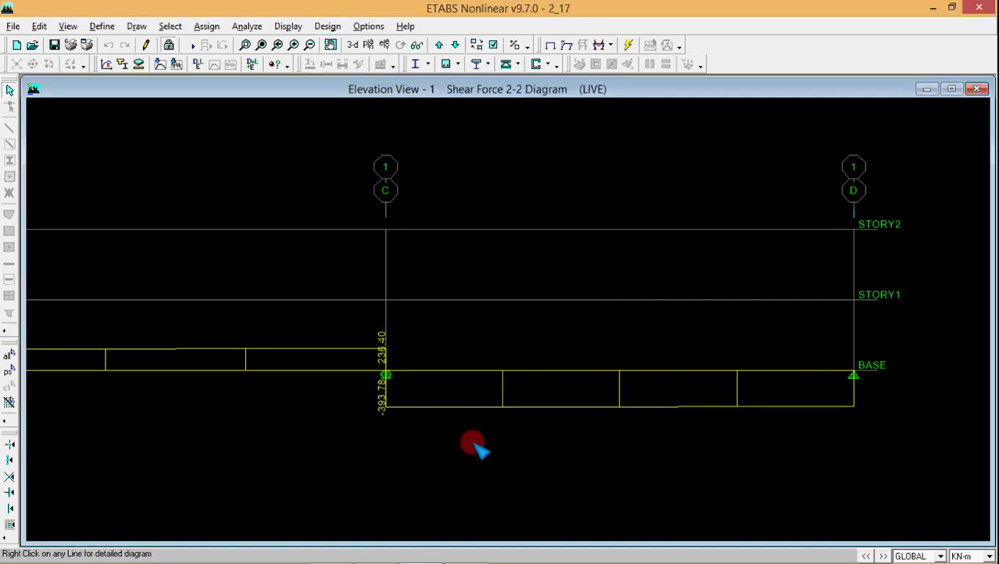
- Display the Moment 3-3 diagram for the LIVE load as a filled diagram without values
click(608, 45)
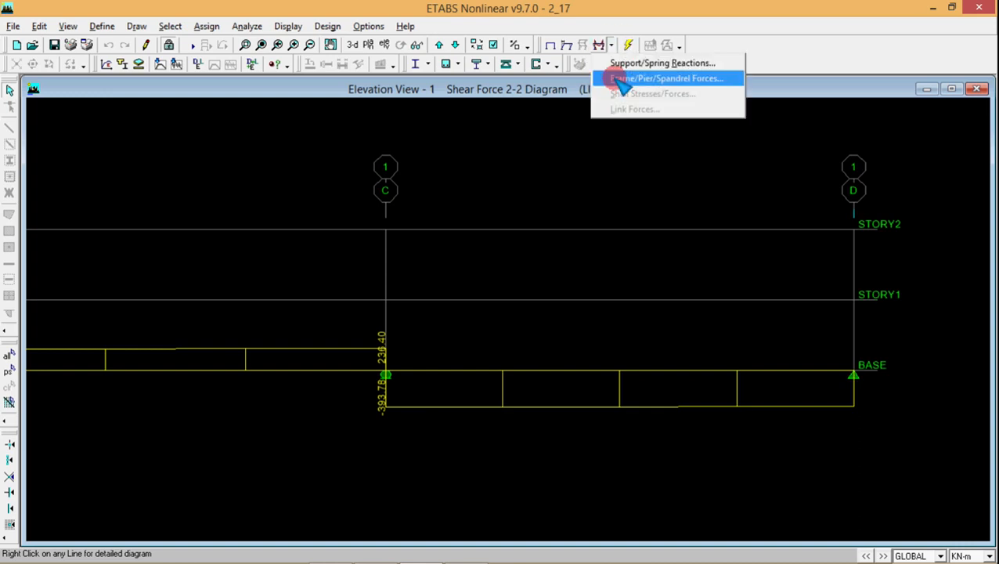
click(618, 79)
click(548, 251)
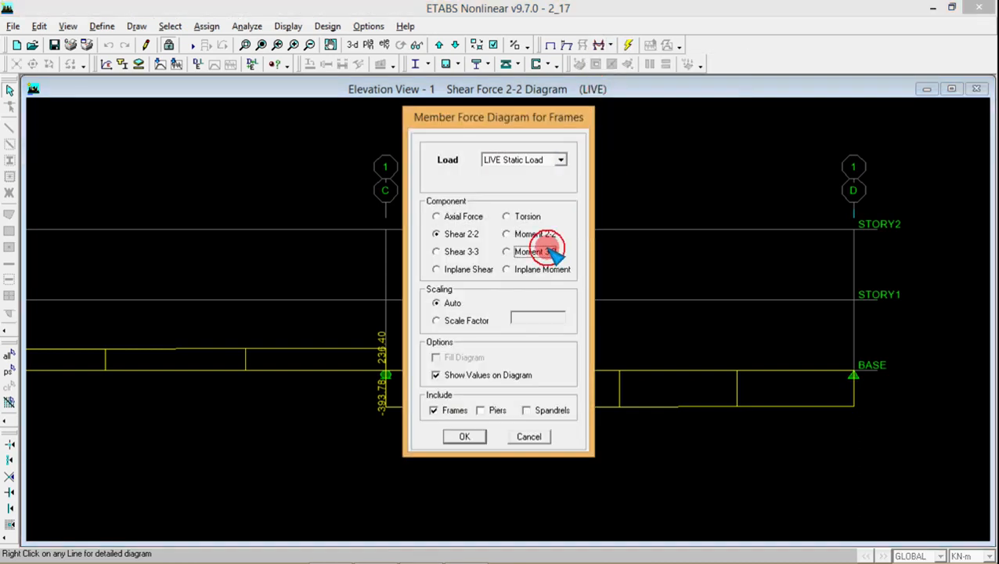
click(469, 375)
click(457, 357)
click(464, 436)
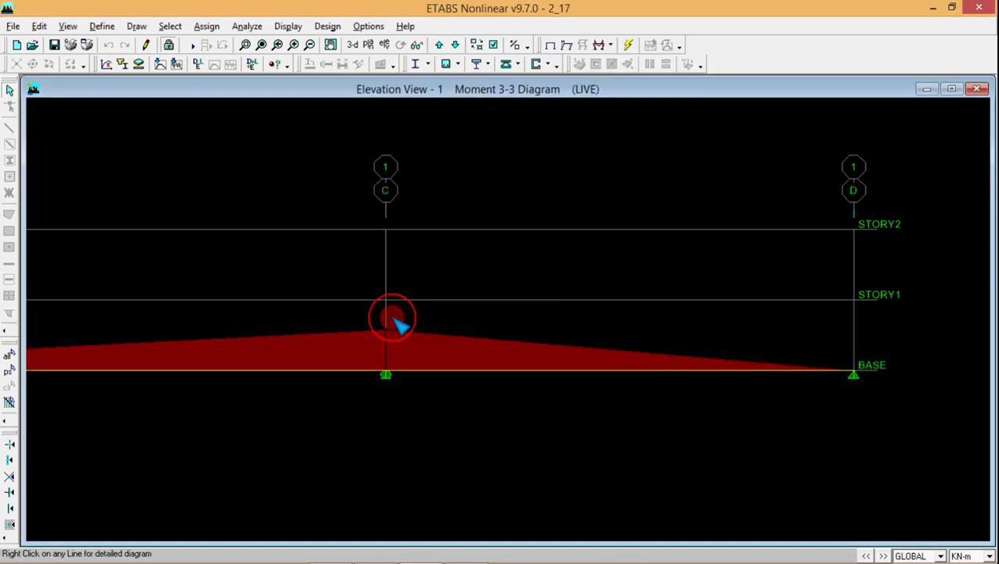
- Show the LIVE Moment 3-3 diagram across the whole elevation, with fill off and values on
click(261, 45)
click(612, 45)
click(609, 77)
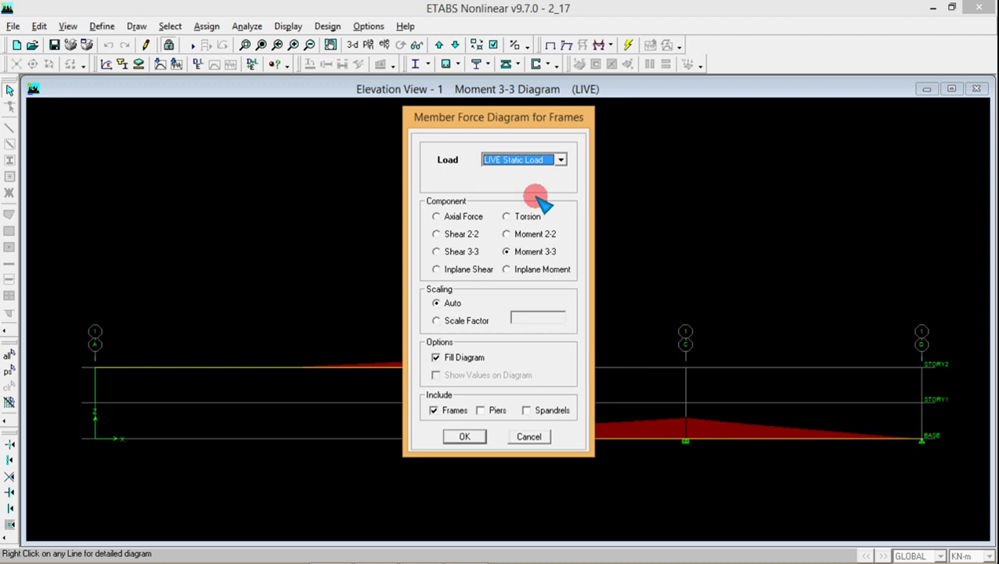
click(465, 357)
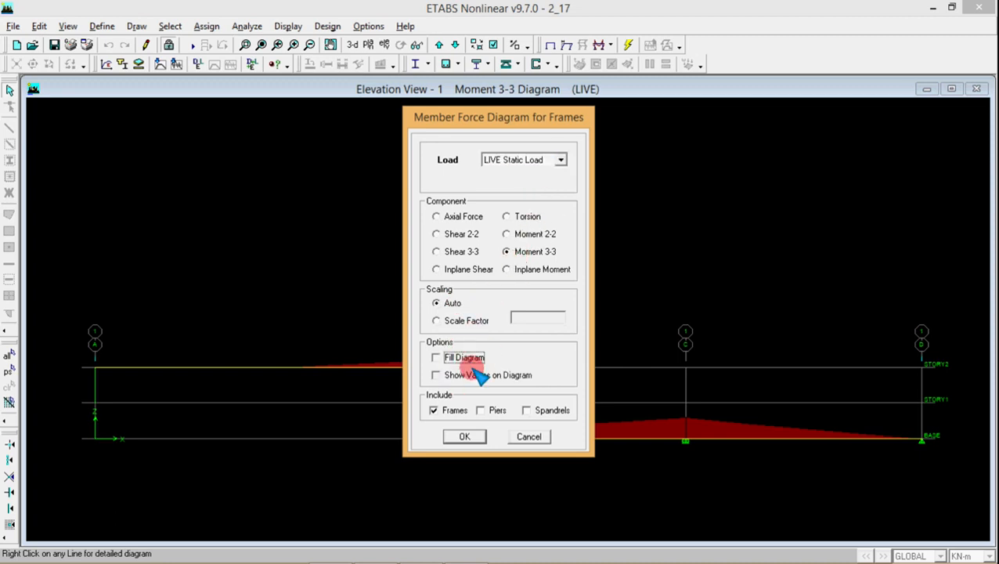
click(477, 375)
click(465, 436)
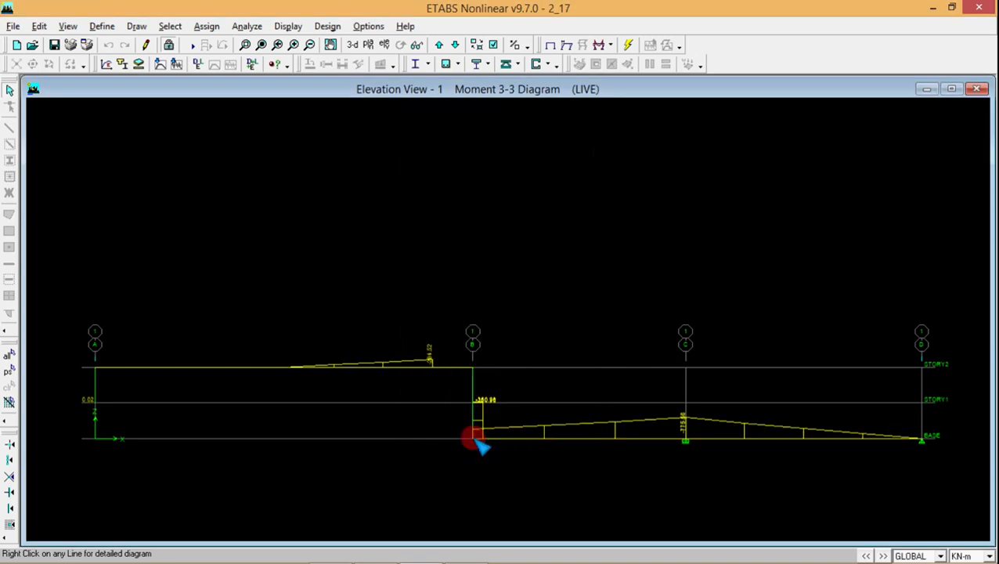